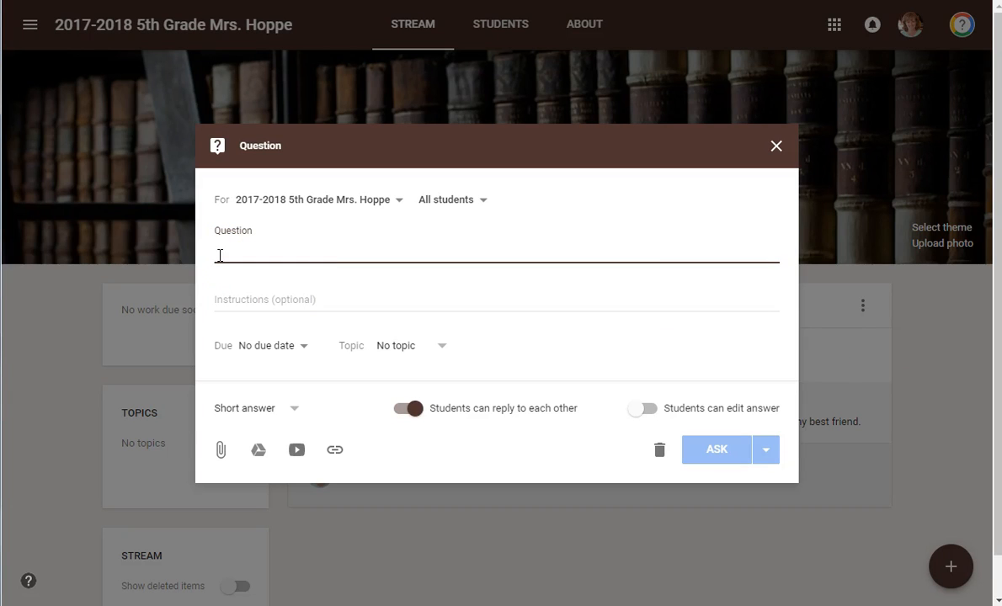
Enter the question text "What are you reading right now? What is your favorite thing about the book so far?".
{"action": "type", "text": "What are you reading"}
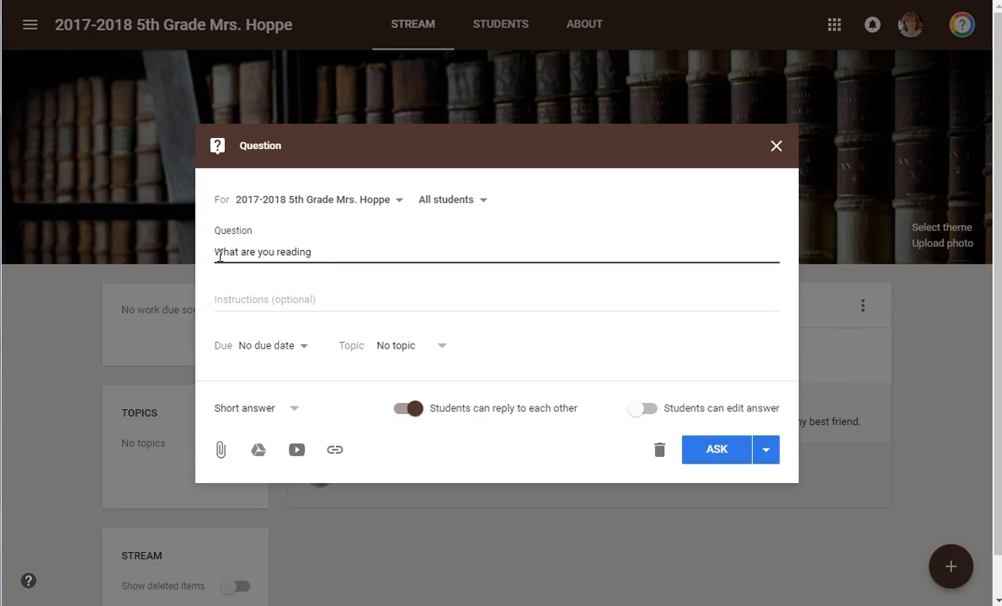
{"action": "type", "text": " right now?  Dhat "}
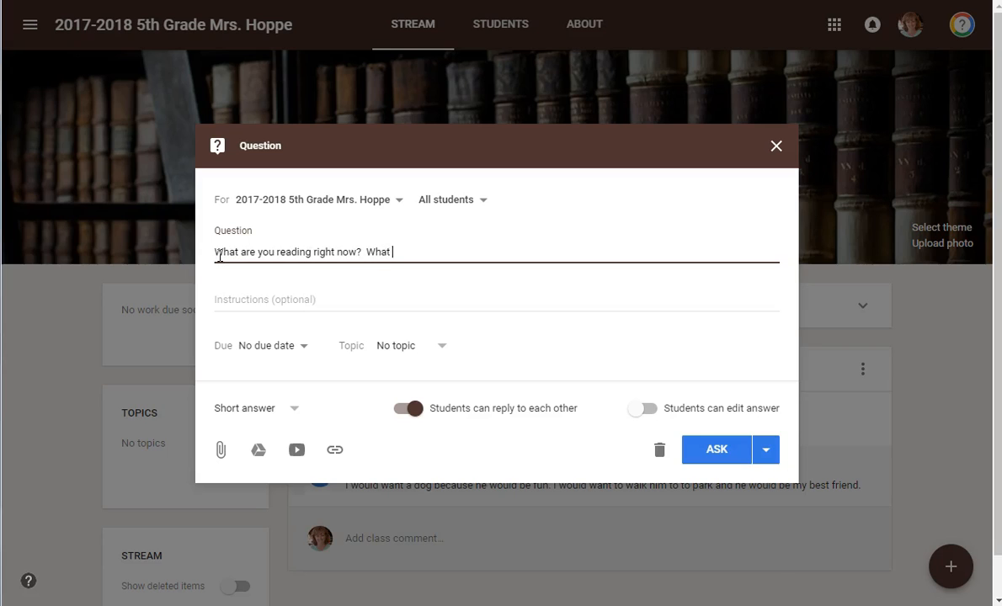
{"action": "type", "text": "is your favorite thing about the book so far?"}
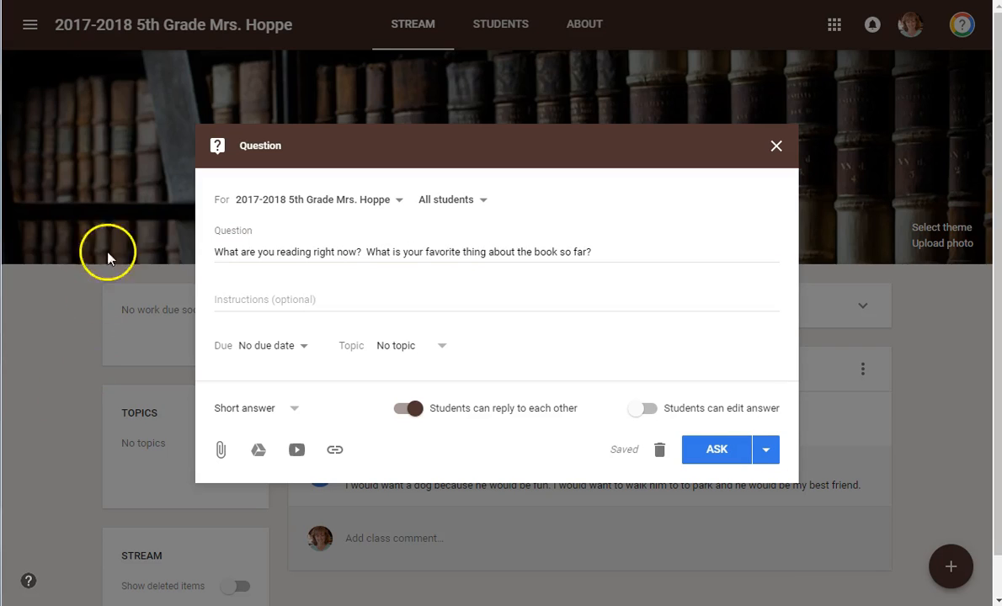
{"action": "left_click", "coordinate": [198, 272]}
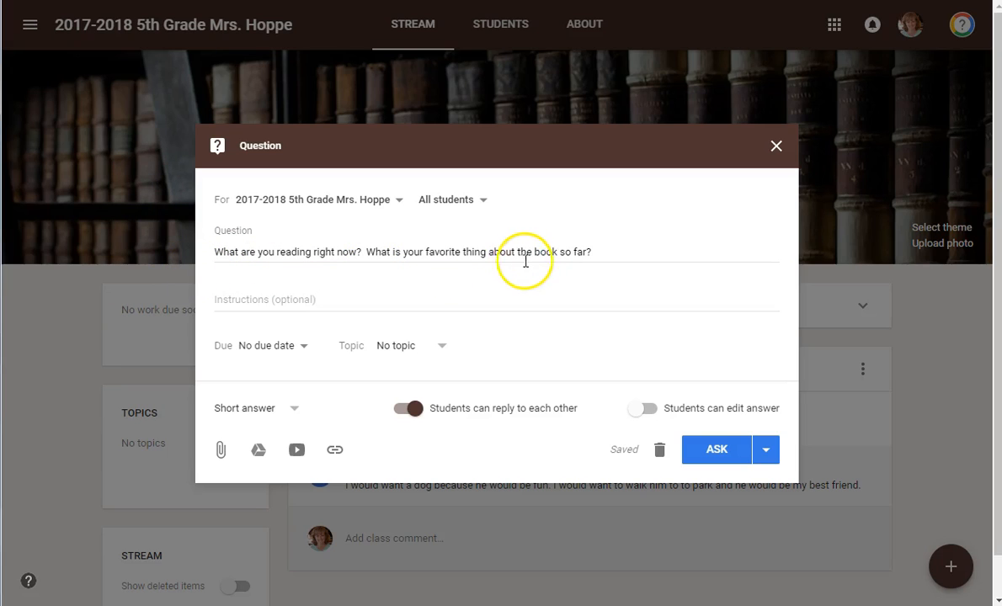
Review the classes available for the question, and try excluding test user2 from the recipients before reselecting all students.
{"action": "left_click", "coordinate": [331, 207]}
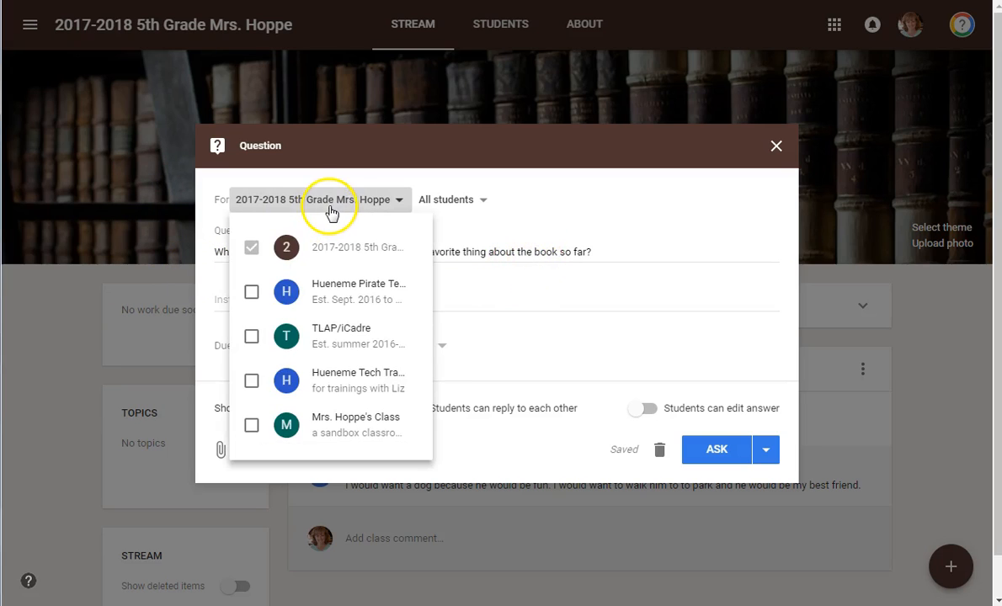
{"action": "left_click", "coordinate": [385, 206]}
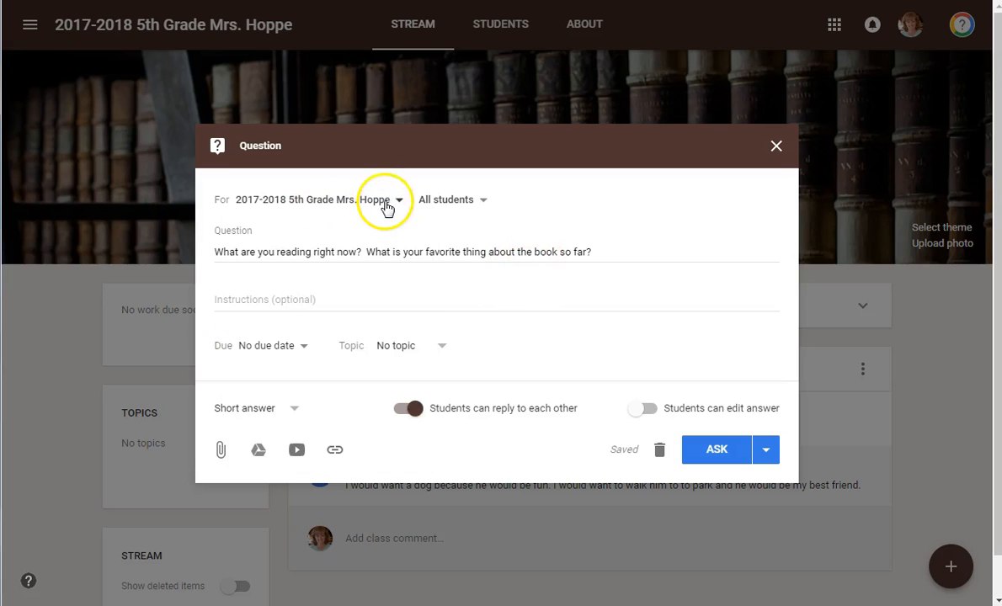
{"action": "left_click", "coordinate": [439, 207]}
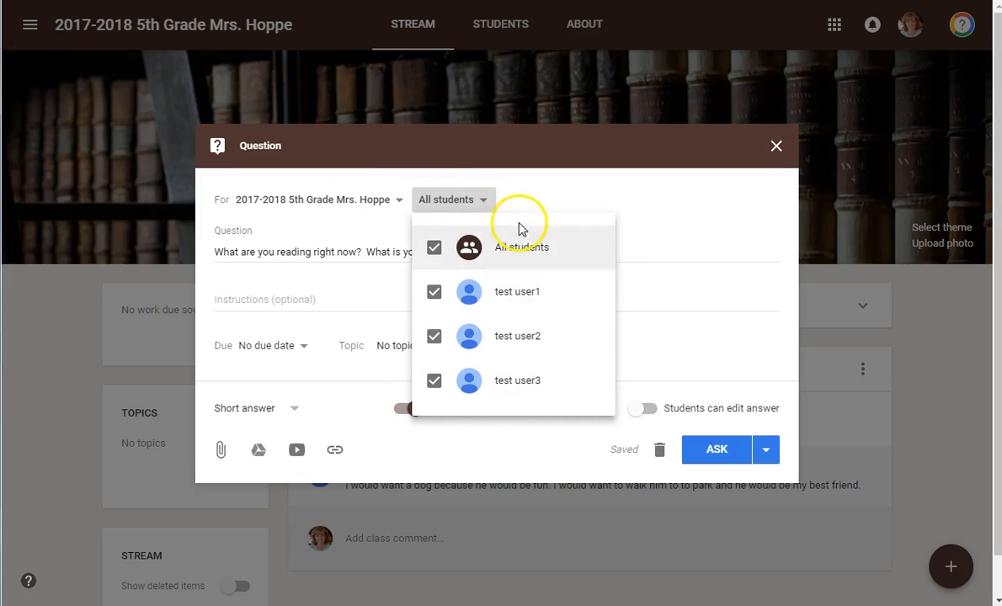
{"action": "left_click", "coordinate": [434, 337]}
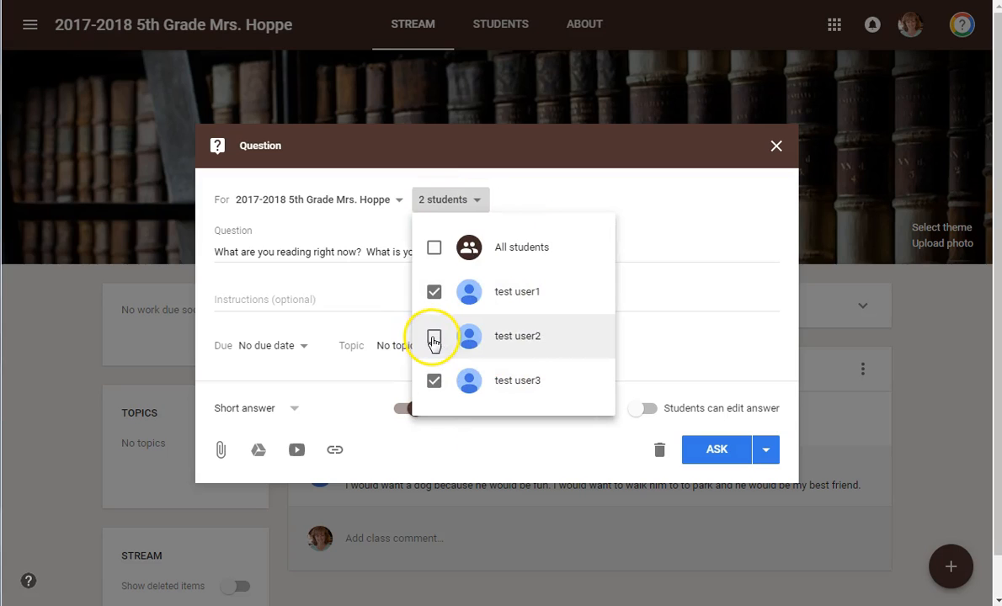
{"action": "left_click", "coordinate": [434, 247]}
{"action": "left_click", "coordinate": [632, 192]}
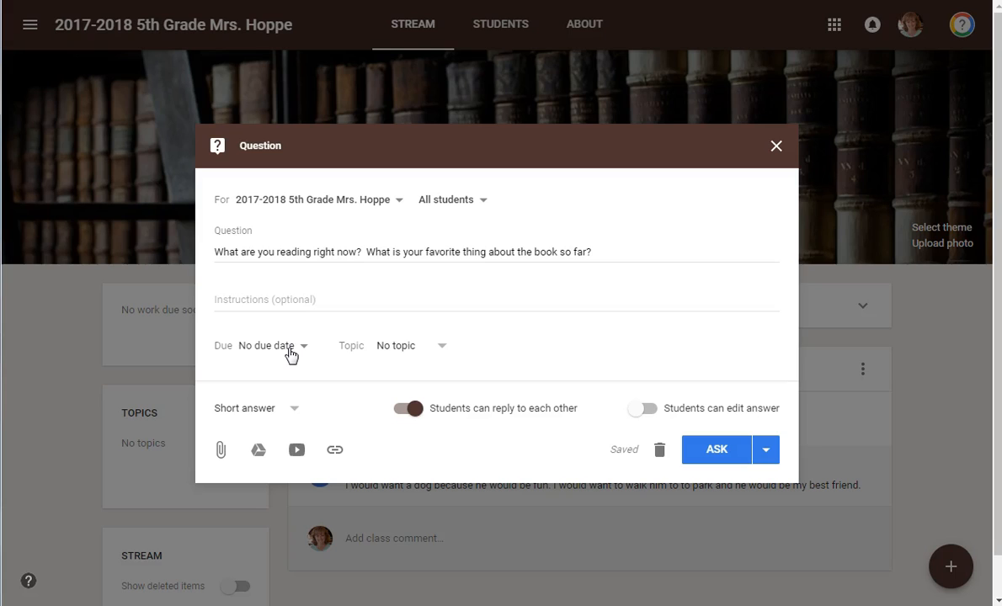
Create a new topic named "lit responses" for the question.
{"action": "left_click", "coordinate": [401, 352]}
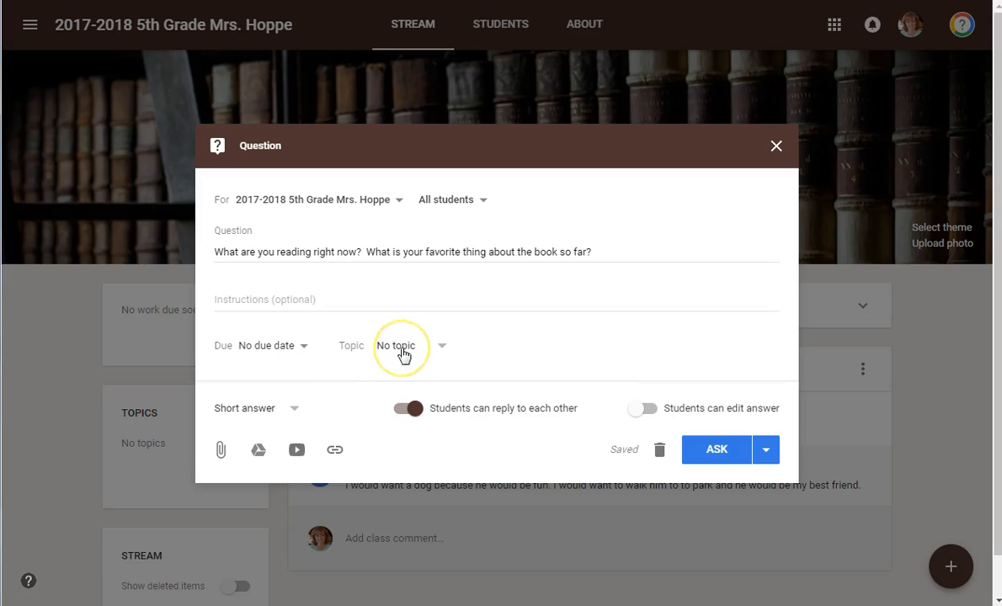
{"action": "left_click", "coordinate": [403, 354]}
{"action": "left_click", "coordinate": [410, 377]}
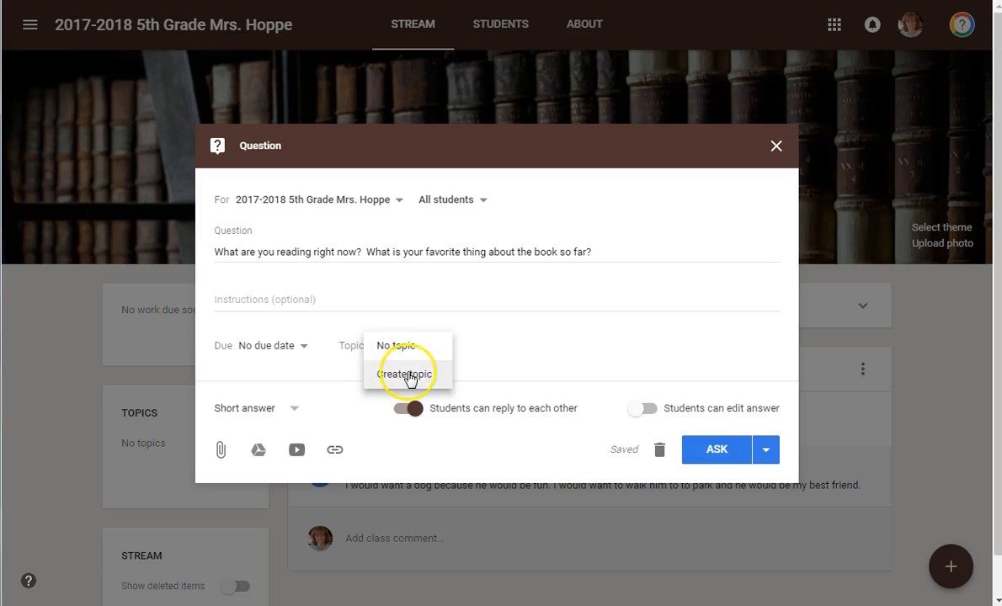
{"action": "type", "text": "lit responses"}
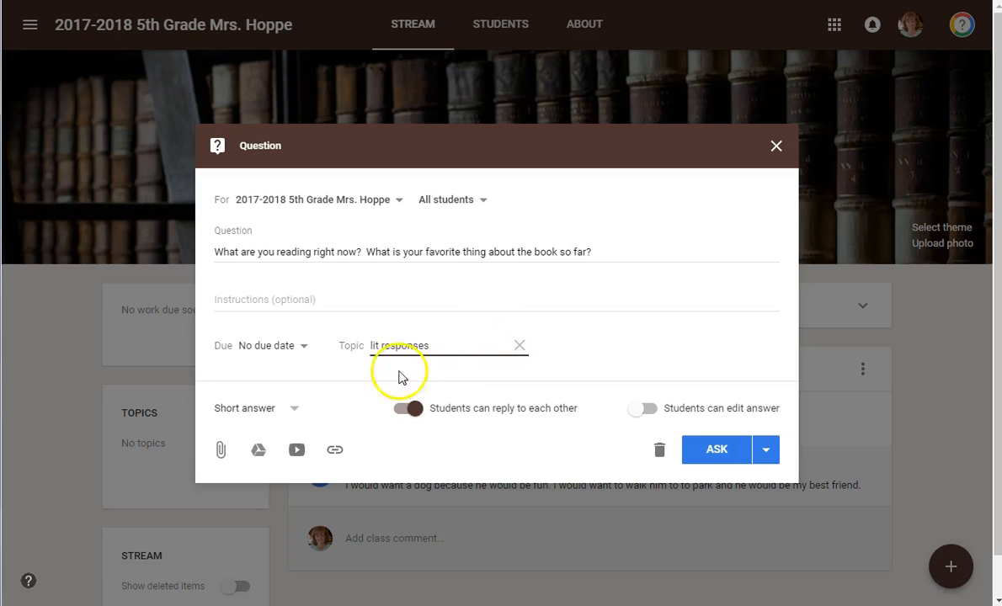
Keep the short answer type, turn off students replying to each other, and allow students to edit their answer.
{"action": "left_click", "coordinate": [283, 416]}
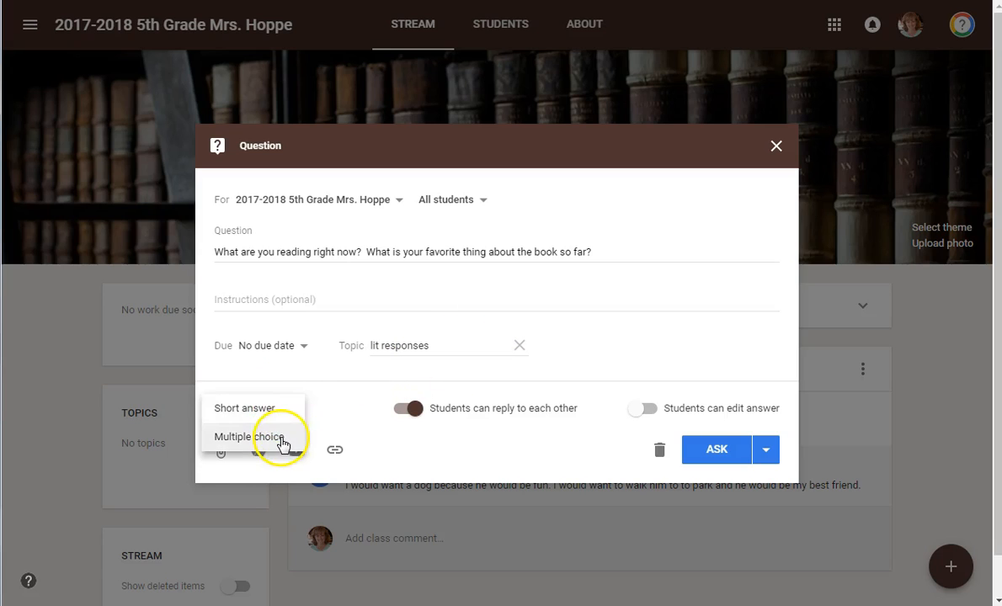
{"action": "left_click", "coordinate": [280, 416]}
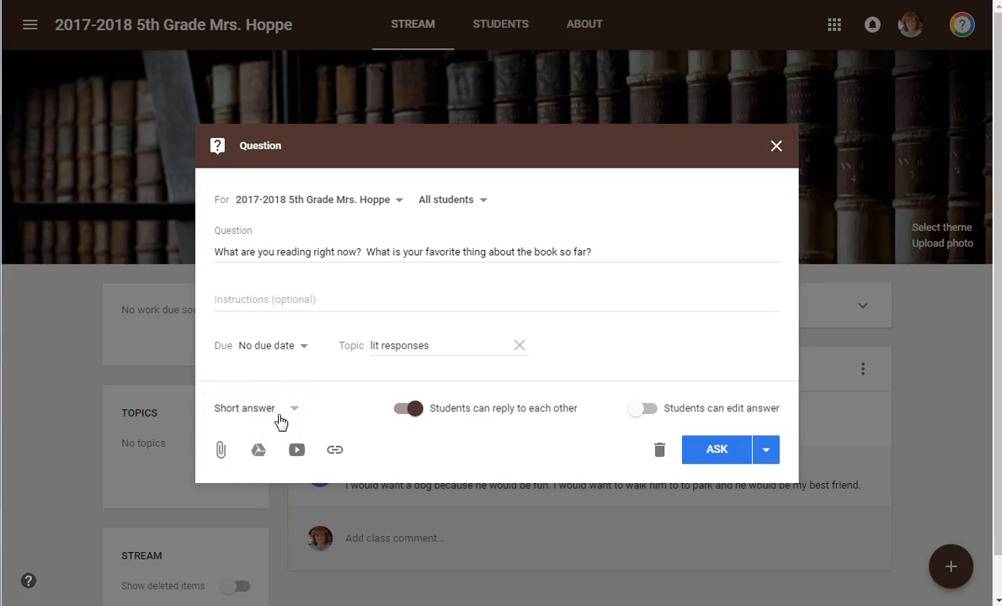
{"action": "left_click", "coordinate": [257, 450]}
{"action": "left_click", "coordinate": [408, 413]}
{"action": "left_click", "coordinate": [653, 415]}
Check the scheduling and draft options, and post the question to the class immediately.
{"action": "left_click", "coordinate": [767, 457]}
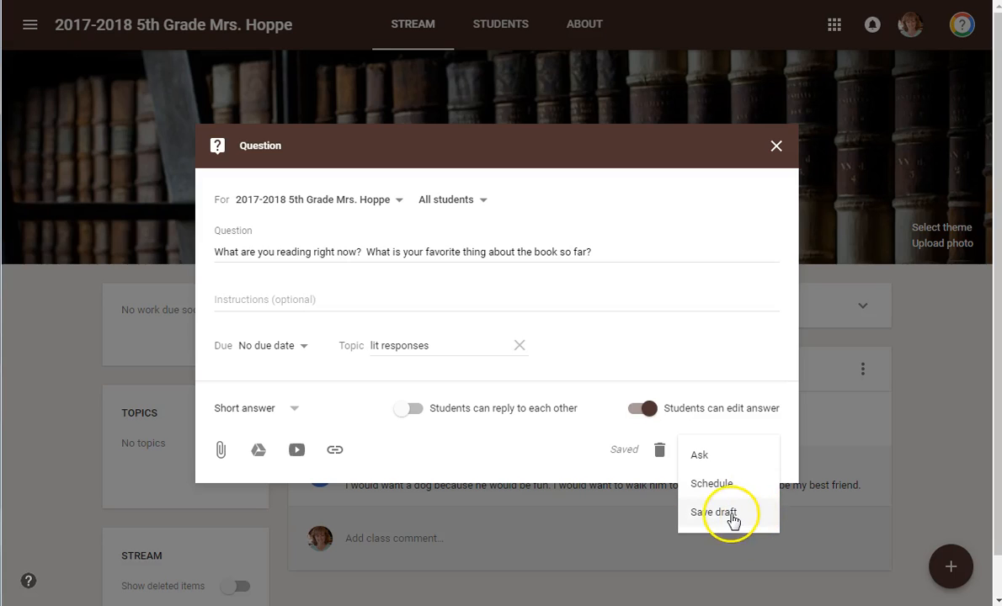
{"action": "left_click", "coordinate": [574, 462]}
{"action": "left_click", "coordinate": [733, 455]}
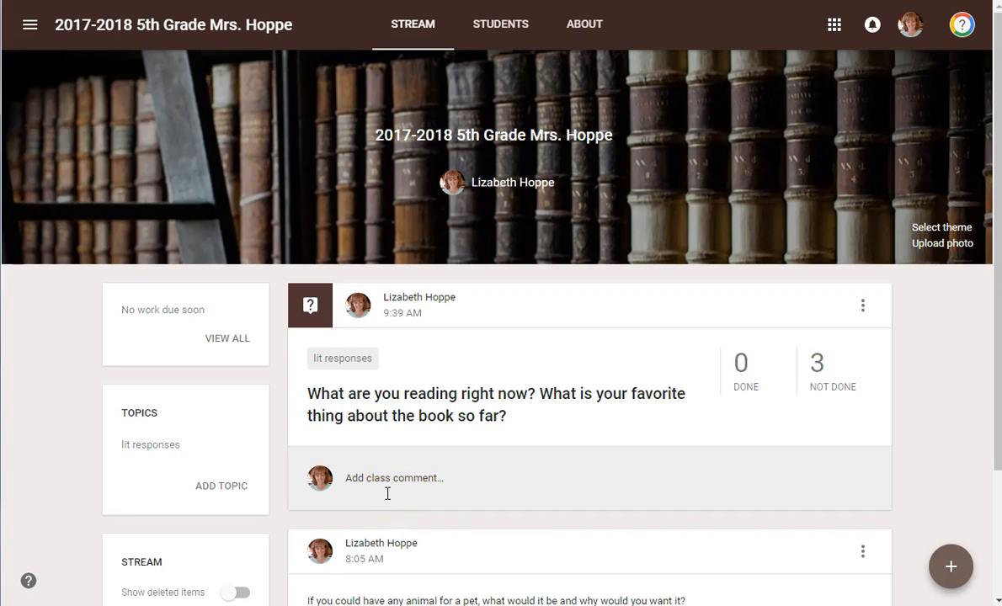
View the student answers page of the posted reading question and return to the class stream.
{"action": "left_click", "coordinate": [745, 373]}
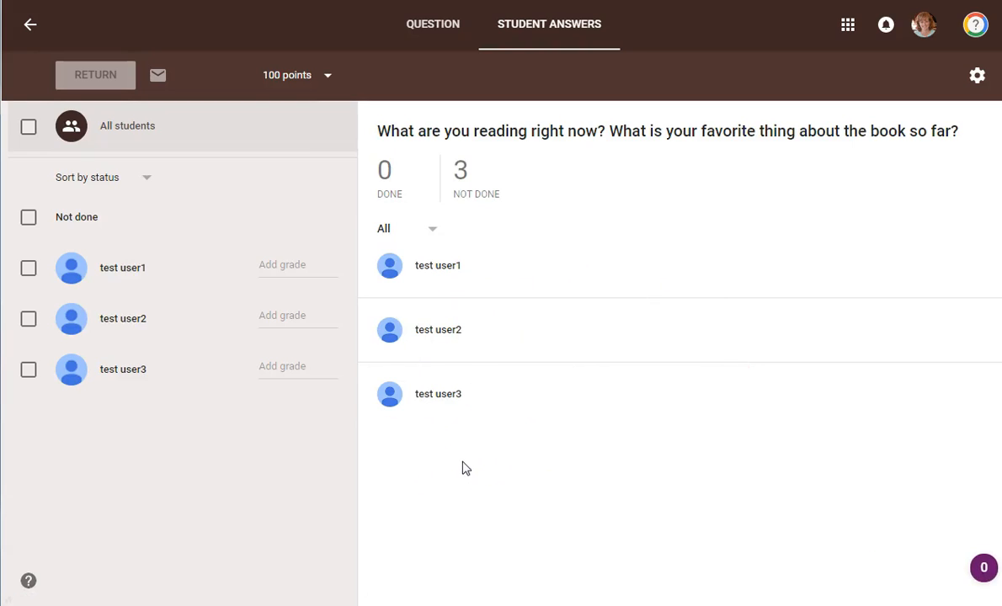
{"action": "left_click", "coordinate": [28, 28]}
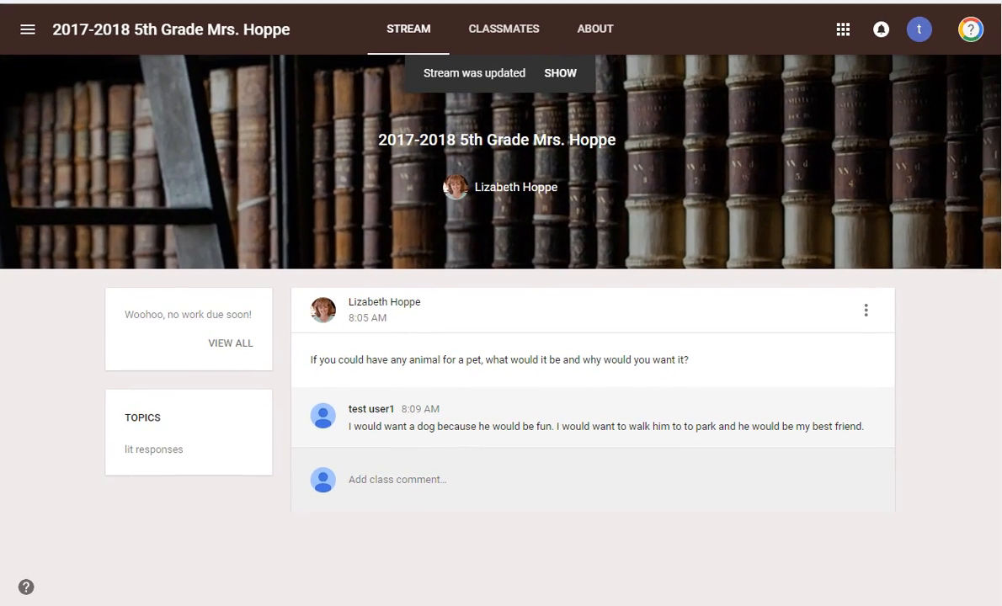
Refresh the student's class stream and bring the new reading question's answer area into view.
{"action": "key", "text": "F5"}
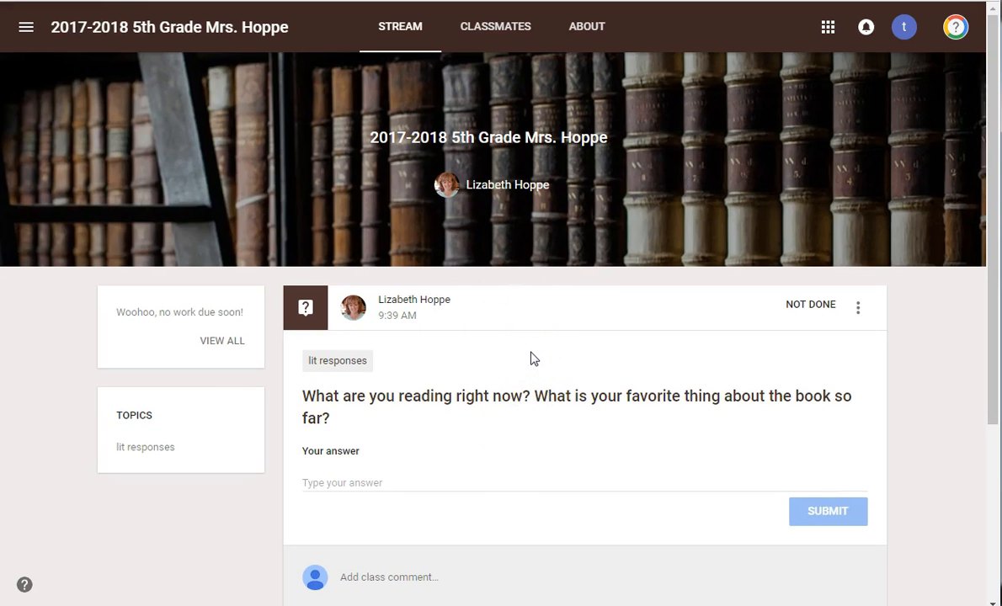
{"action": "scroll", "coordinate": [528, 369], "scroll_direction": "down", "scroll_amount": 1}
{"action": "left_click", "coordinate": [512, 373]}
{"action": "scroll", "coordinate": [514, 374], "scroll_direction": "down", "scroll_amount": 2}
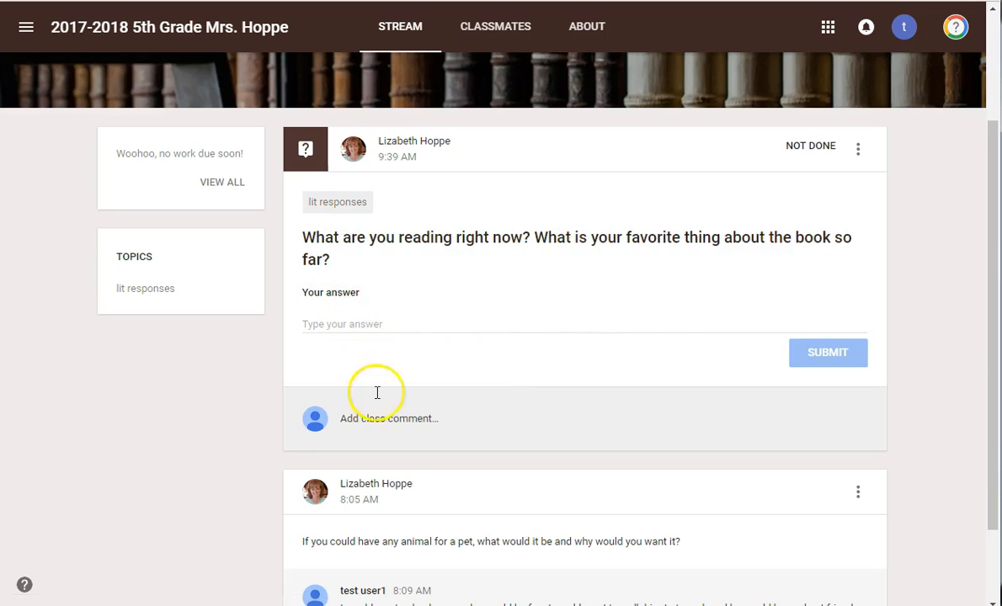
Submit an answer about The Phantom Tollbooth, mentioning the battle between numbers and letters and the adventure starting because Milo was bored.
{"action": "left_click", "coordinate": [347, 326]}
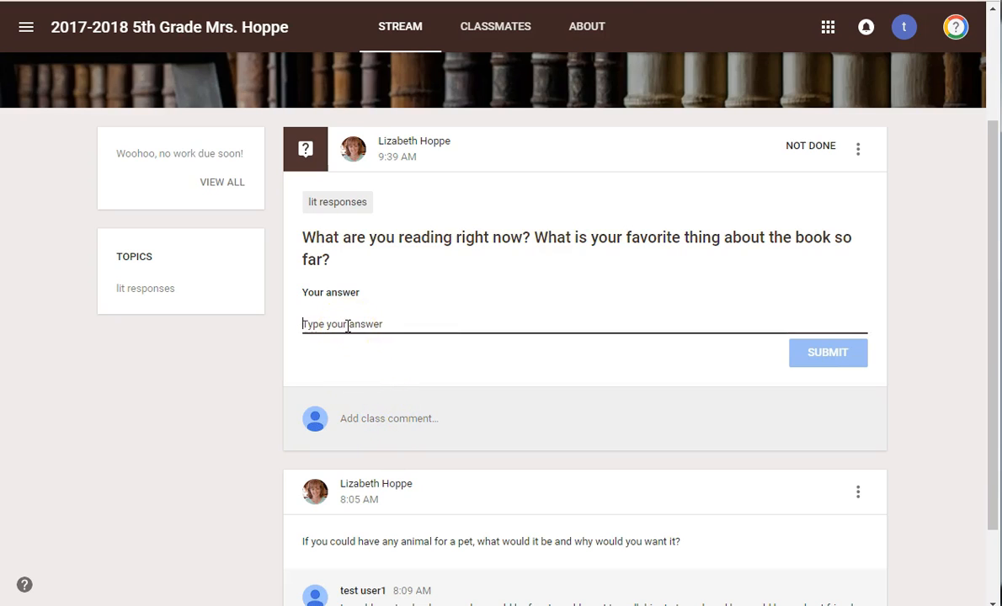
{"action": "type", "text": "I am reading The Phantom Tollboo"}
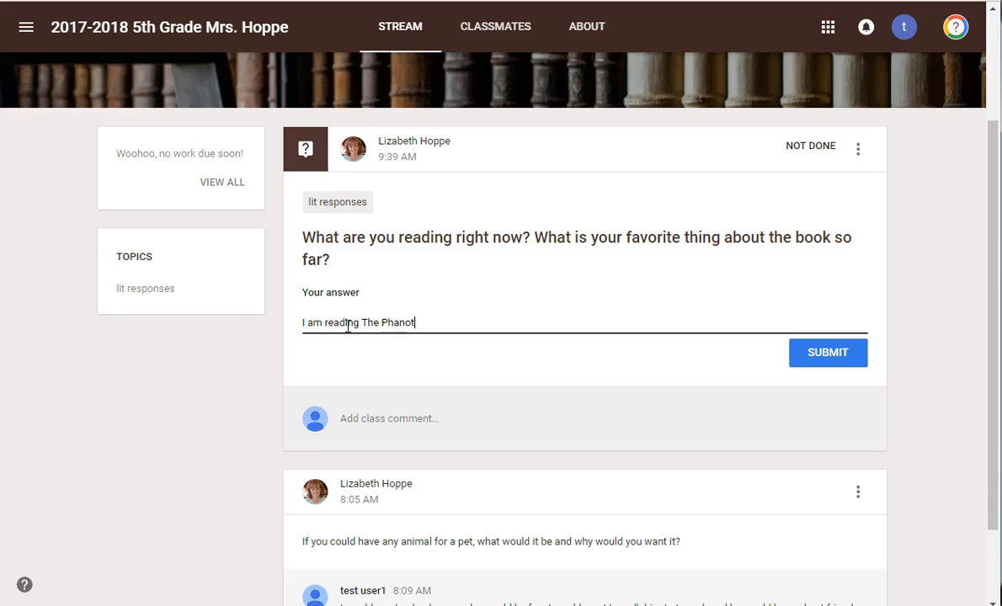
{"action": "type", "text": "th right now. I really like how there is a battl"}
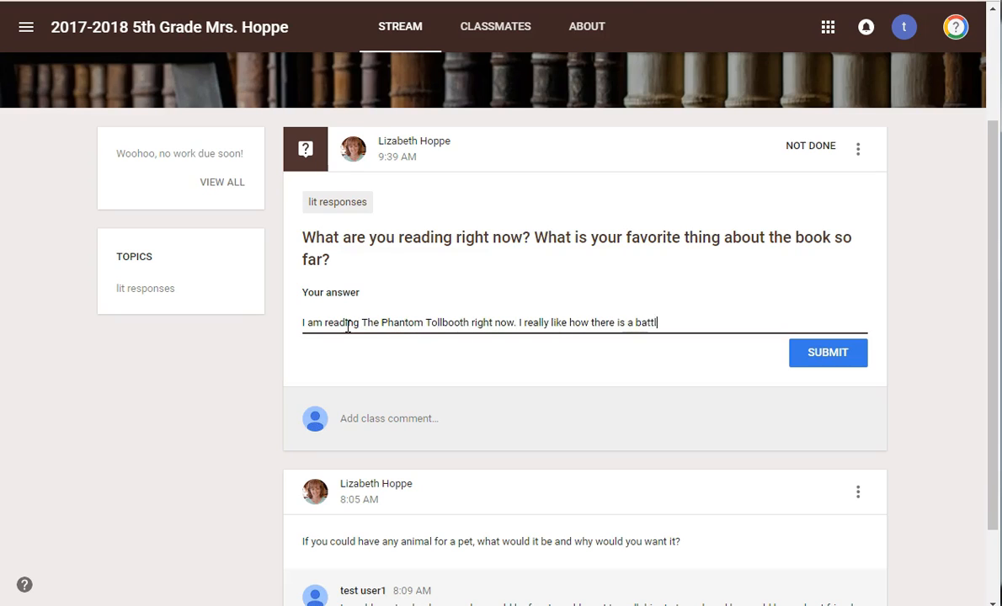
{"action": "type", "text": "e between numbers and letters, and how this whole advent"}
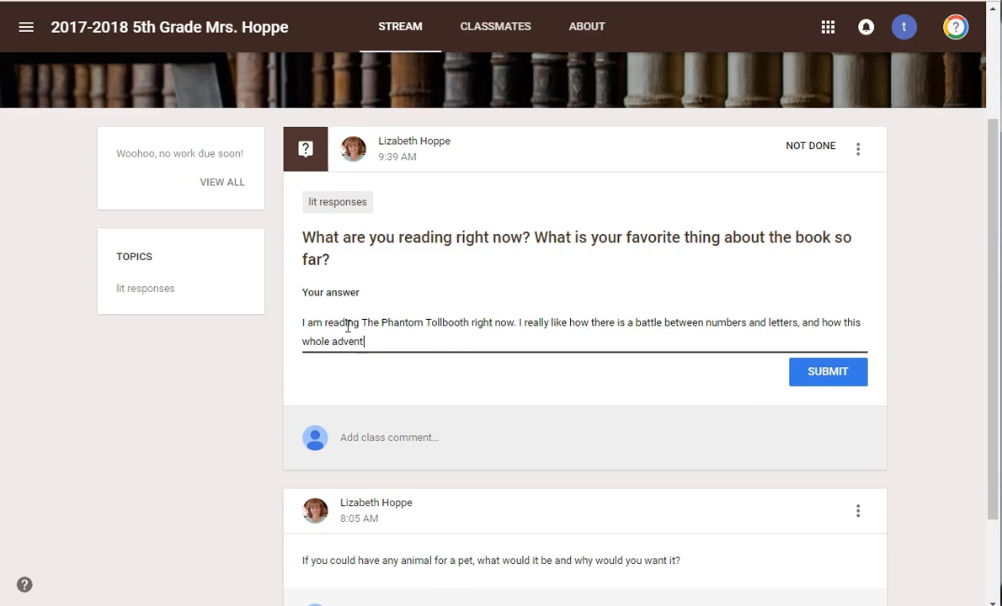
{"action": "type", "text": "ure started because Milo was bored."}
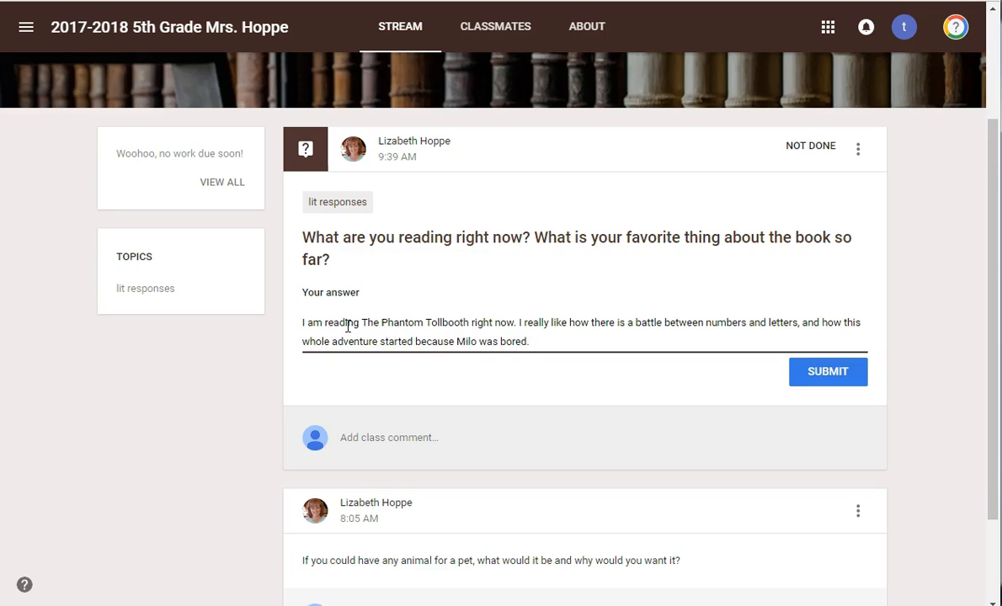
{"action": "left_click", "coordinate": [832, 383]}
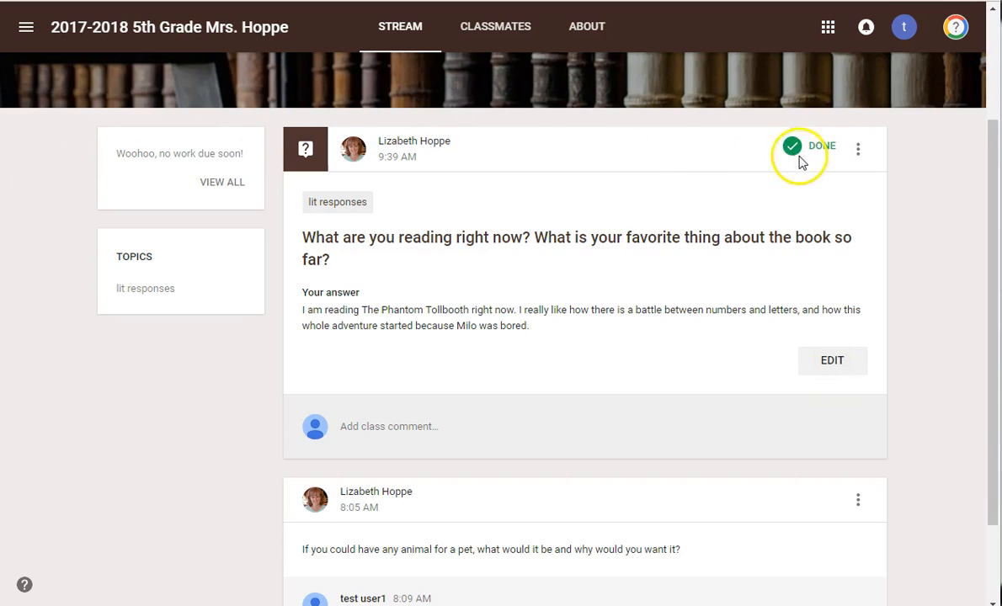
Reopen the student's submitted answer for editing and resubmit it with the same text.
{"action": "left_click", "coordinate": [832, 362]}
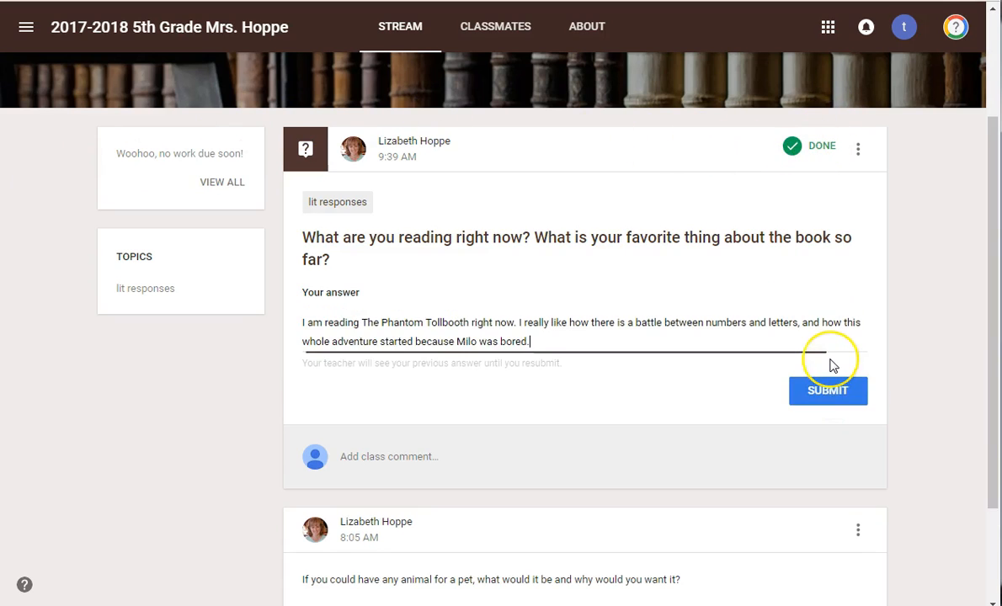
{"action": "left_click", "coordinate": [811, 390]}
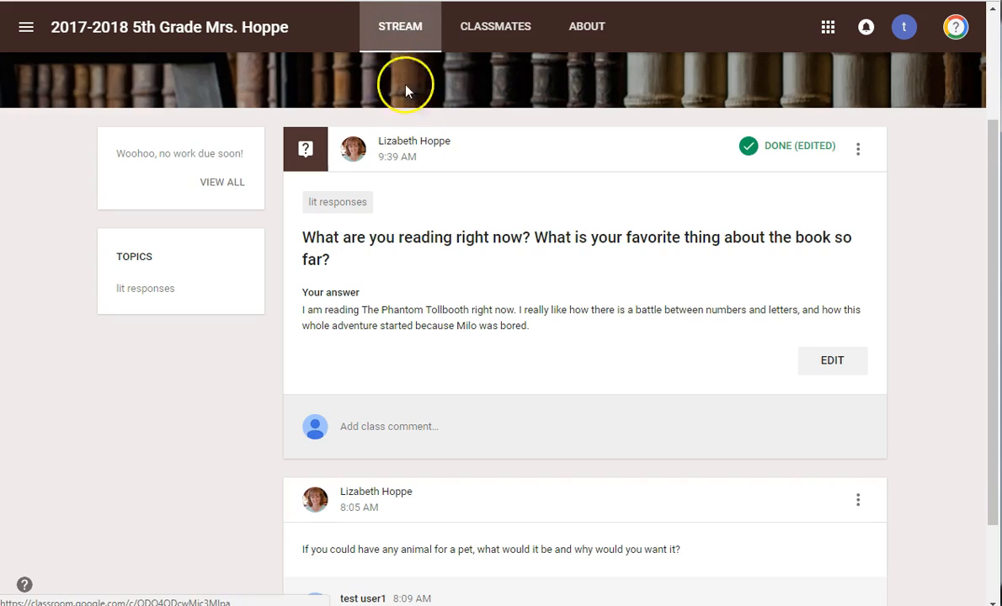
Open the reading question's own page and post the private comment "This is a private comment" under the answer.
{"action": "left_click", "coordinate": [452, 229]}
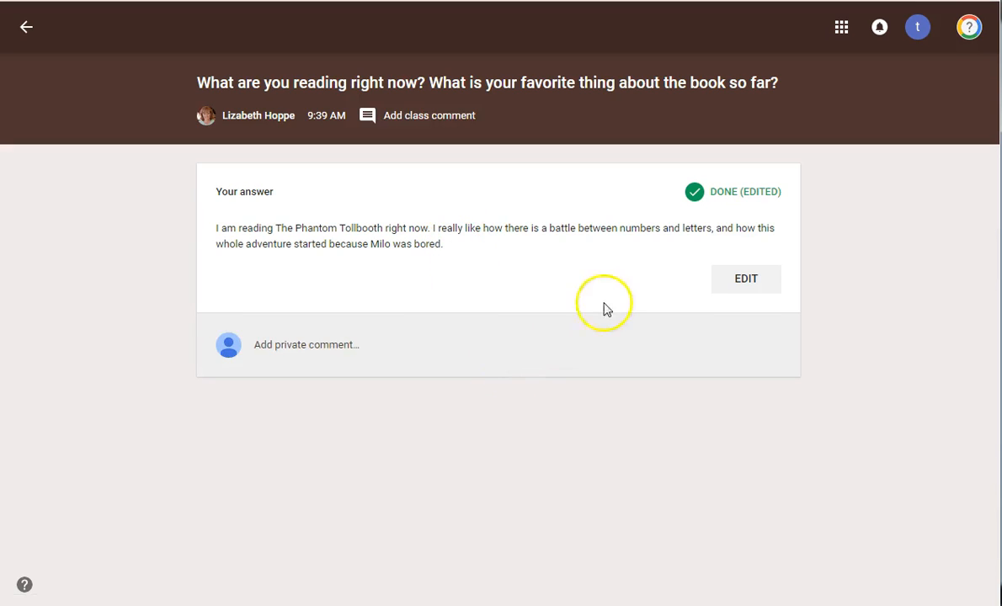
{"action": "left_click", "coordinate": [330, 355]}
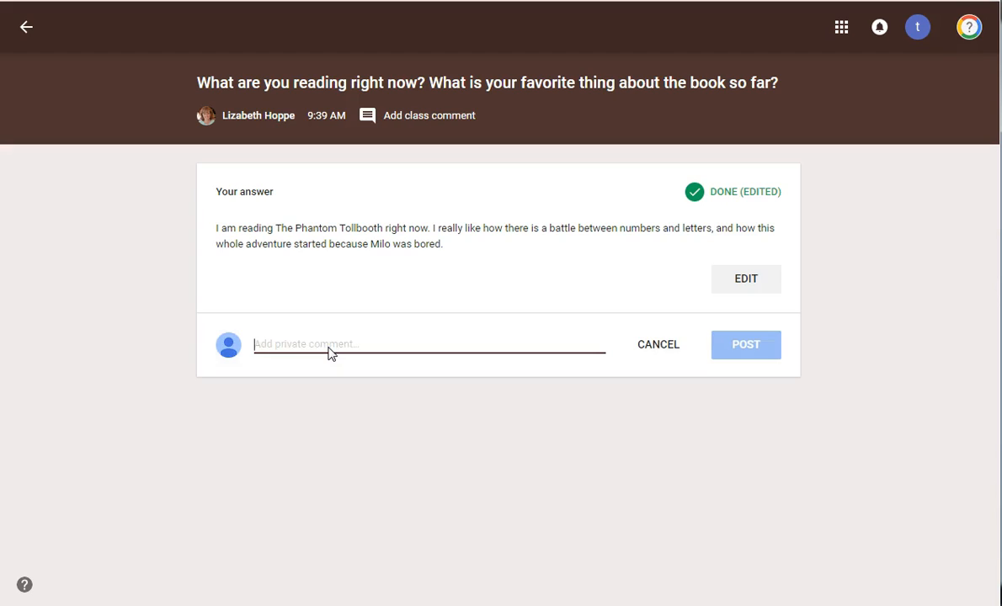
{"action": "type", "text": "This w"}
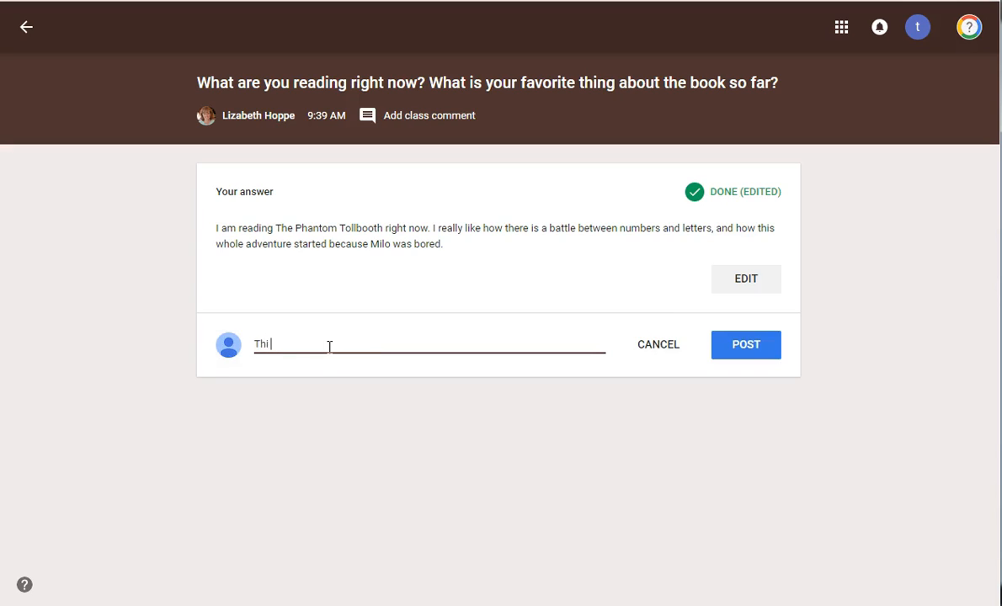
{"action": "key", "text": "BackSpace"}
{"action": "key", "text": "BackSpace"}
{"action": "key", "text": "BackSpace"}
{"action": "type", "text": "s is a private comment"}
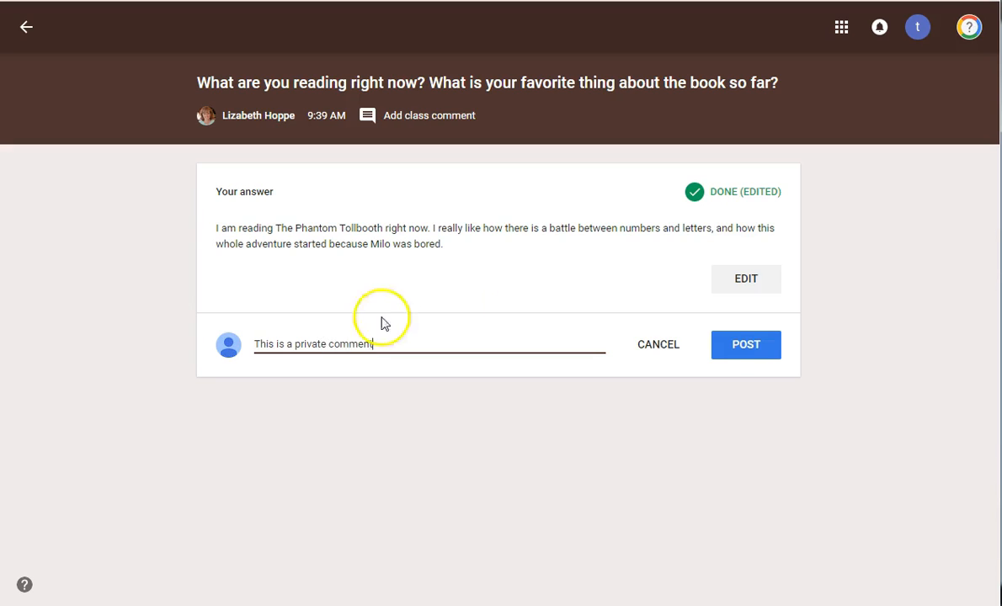
{"action": "left_click", "coordinate": [722, 349]}
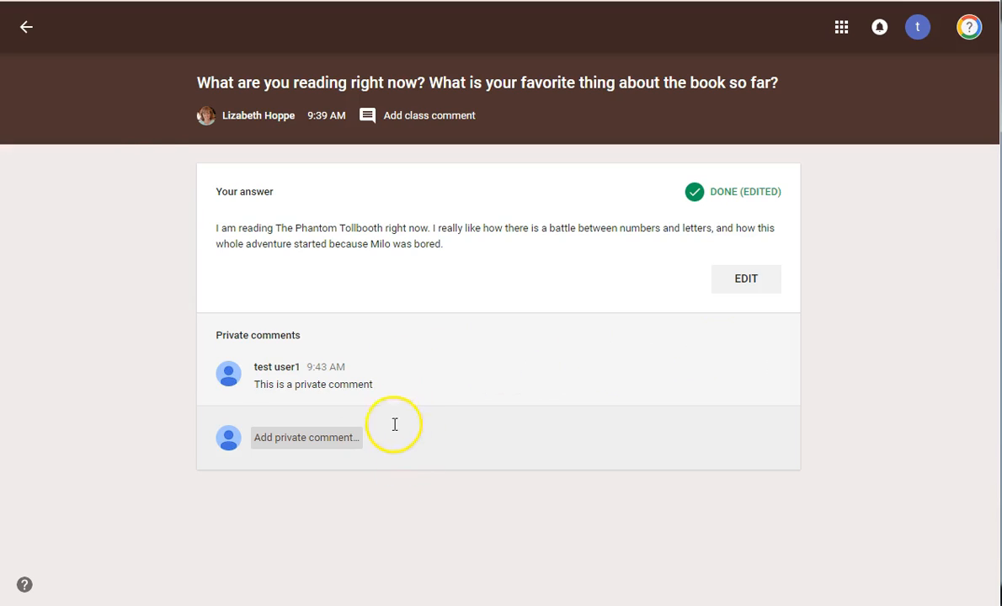
Return to the student's class stream and switch to the mirrored iPad showing the same class.
{"action": "left_click", "coordinate": [25, 29]}
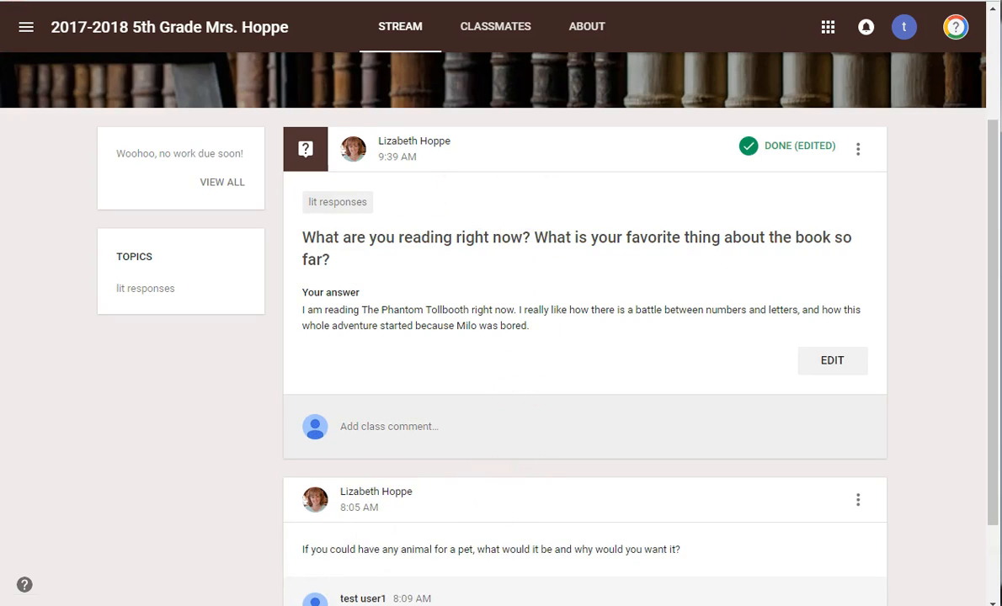
{"action": "key", "text": "alt+Tab"}
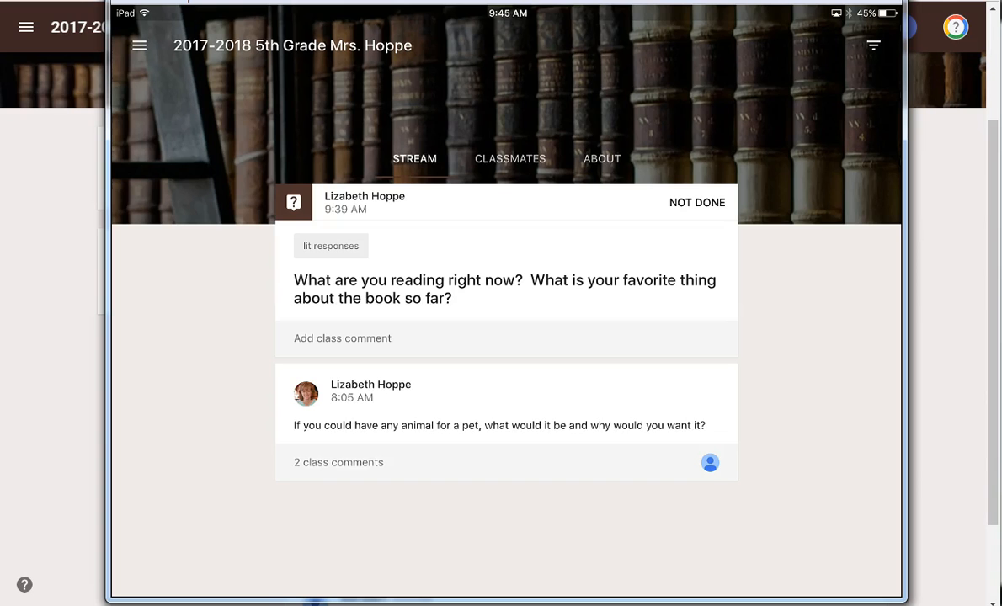
Open the reading question on the iPad, enter "My answer" as the response and submit it.
{"action": "left_click", "coordinate": [505, 289]}
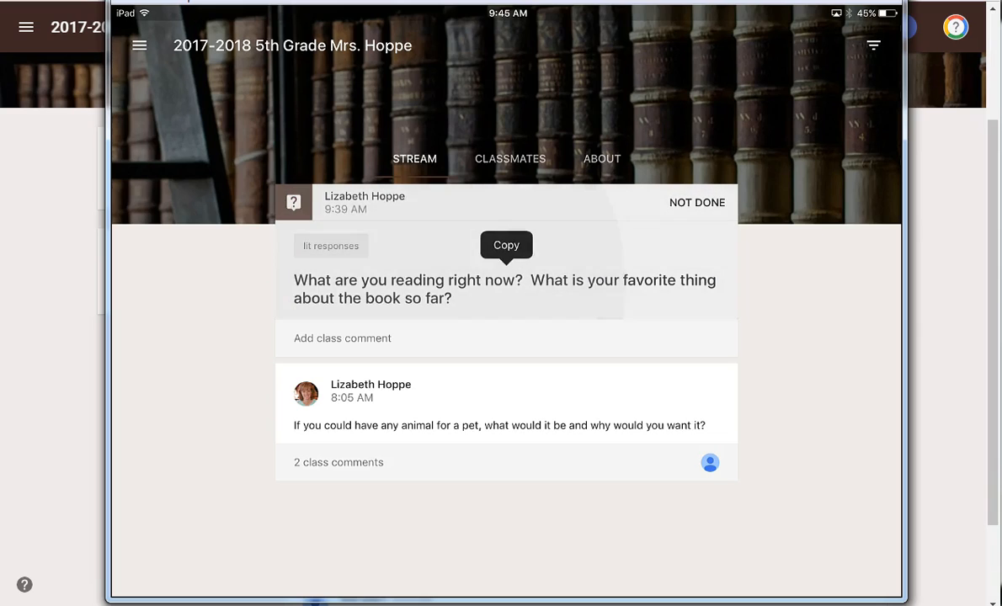
{"action": "left_click", "coordinate": [421, 284]}
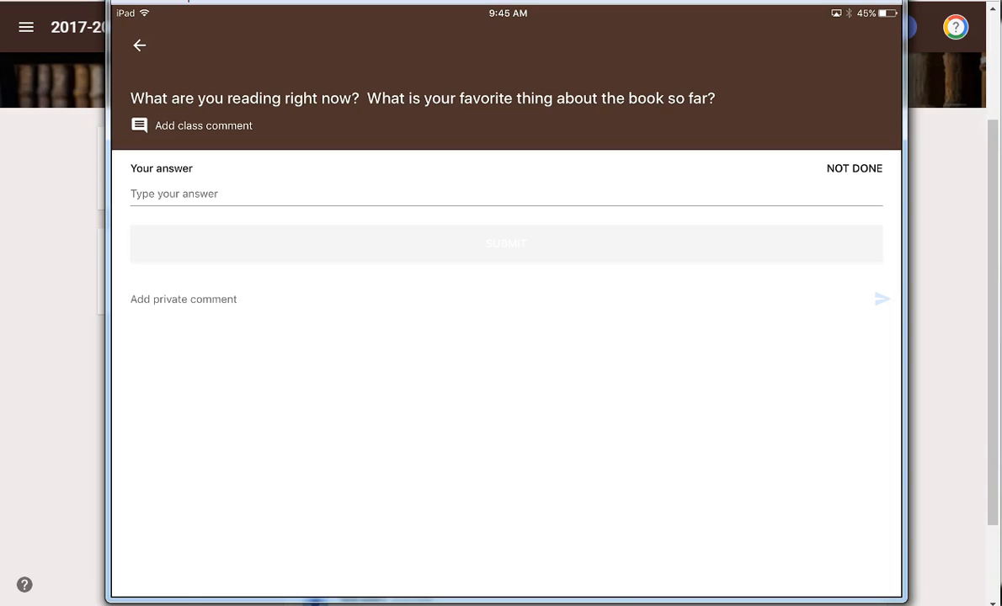
{"action": "left_click", "coordinate": [174, 194]}
{"action": "type", "text": "My "}
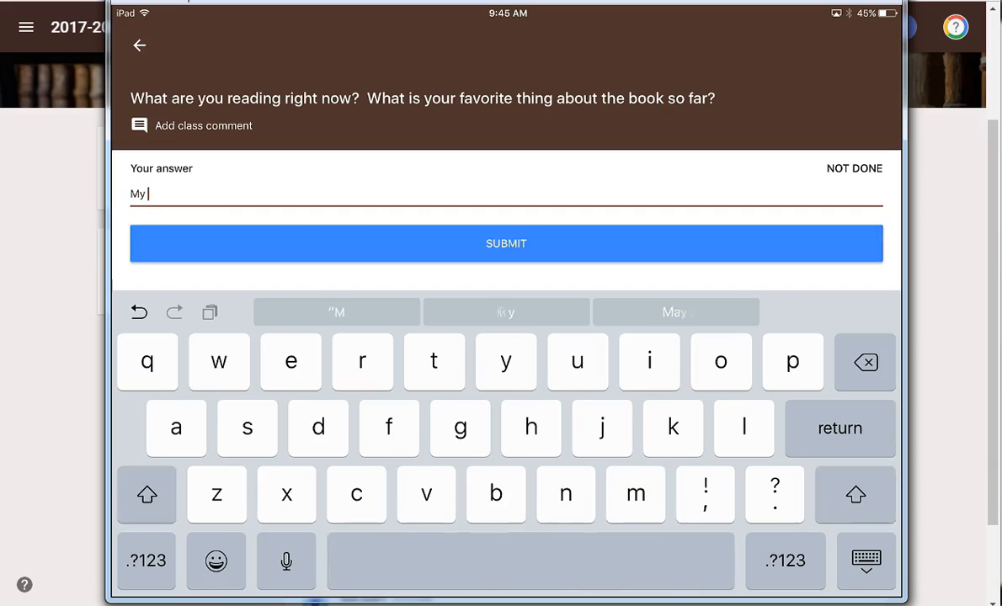
{"action": "type", "text": "answer"}
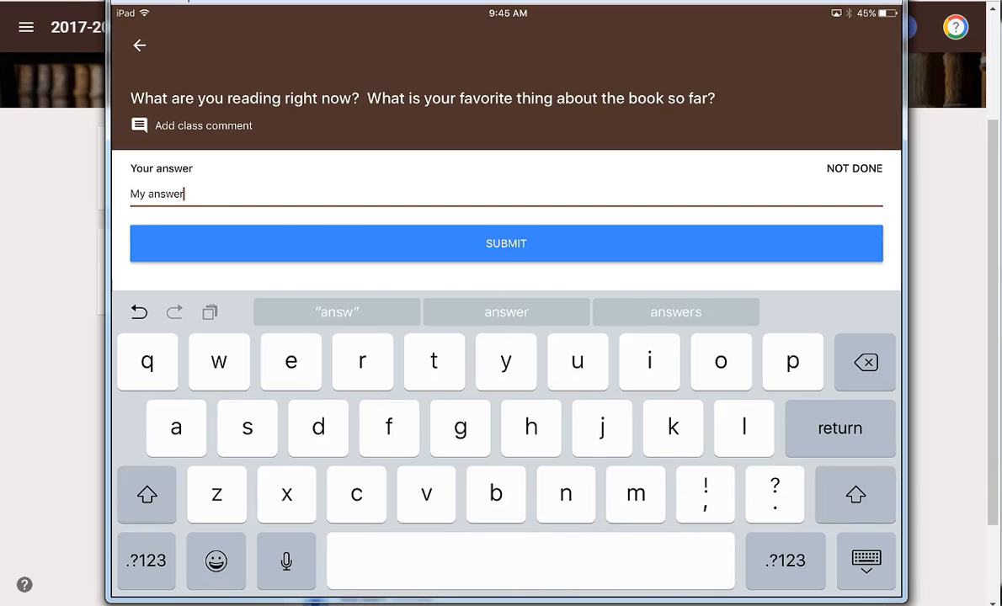
{"action": "scroll", "coordinate": [507, 220], "scroll_direction": "down", "scroll_amount": 1}
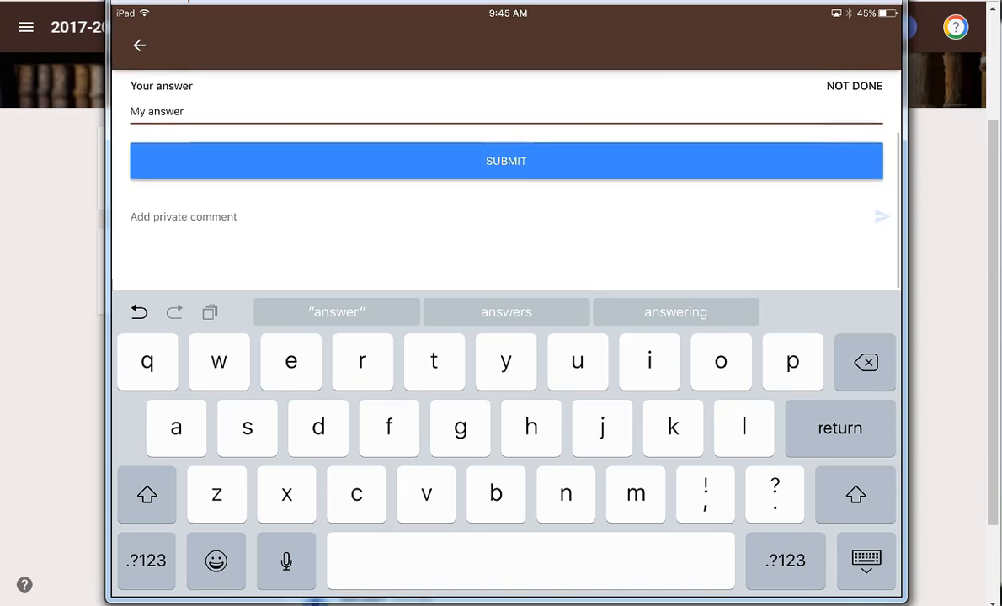
{"action": "scroll", "coordinate": [506, 181], "scroll_direction": "up", "scroll_amount": 1}
{"action": "left_click", "coordinate": [506, 209]}
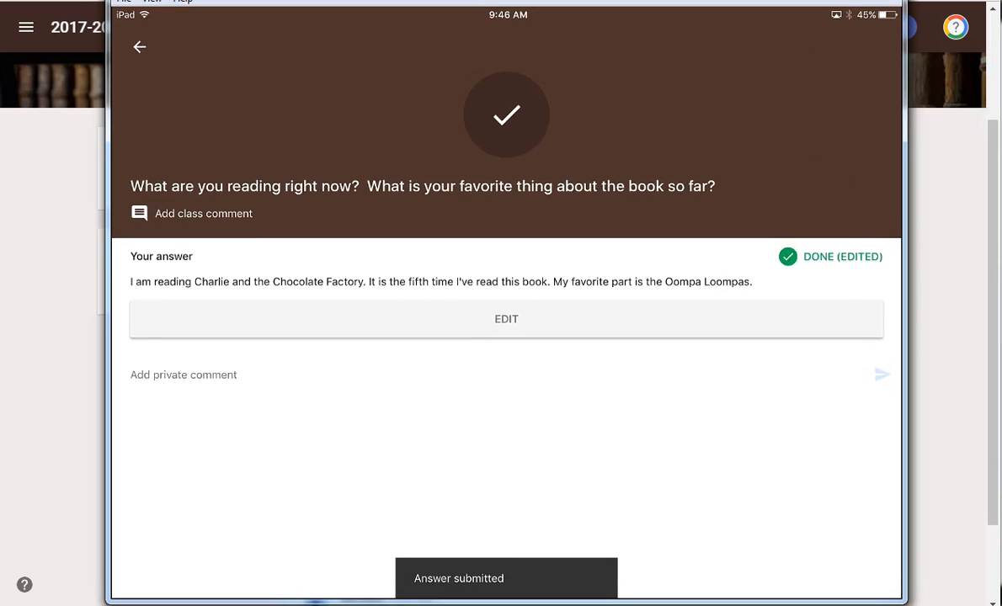
Switch from the mirrored iPad to the teacher's class stream and open the completed student answers to the reading question.
{"action": "left_click", "coordinate": [824, 1]}
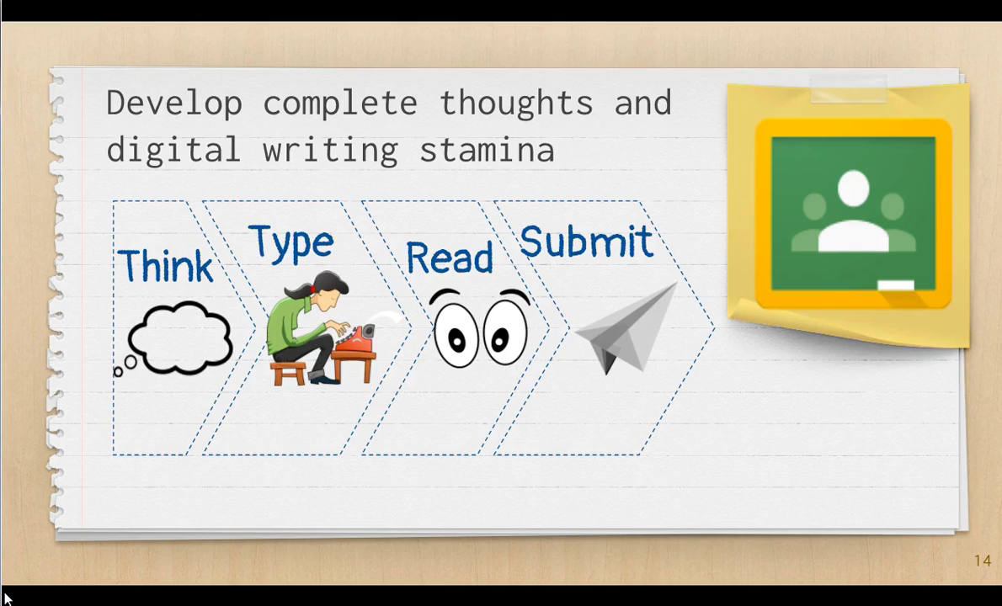
{"action": "left_click", "coordinate": [365, 22]}
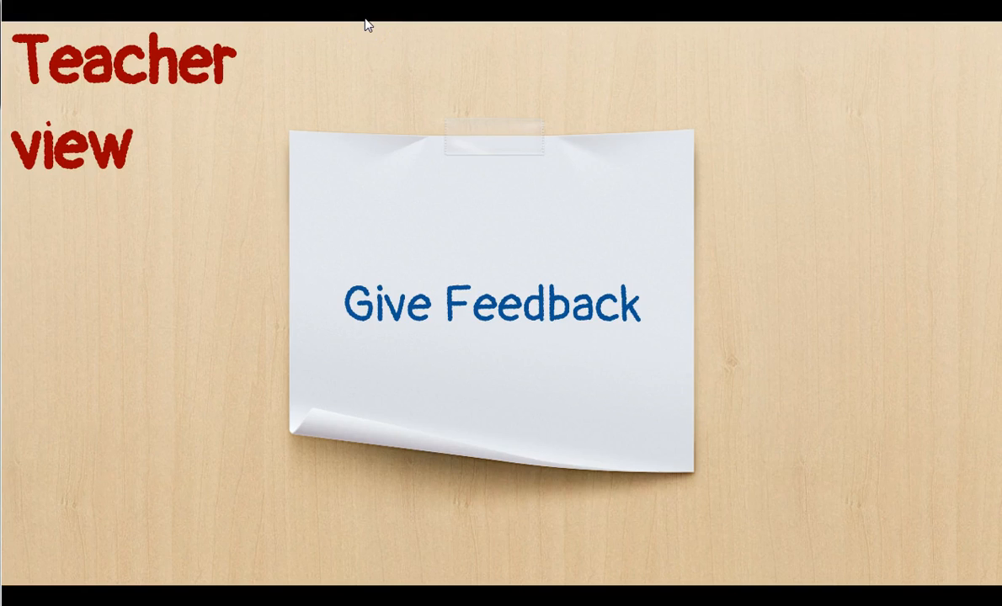
{"action": "key", "text": "alt+Tab"}
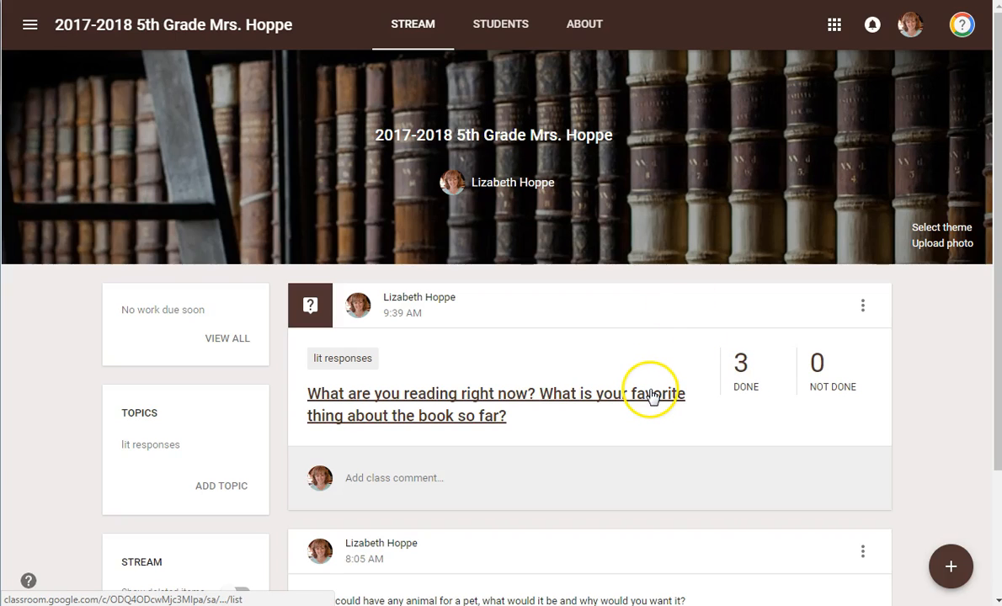
{"action": "left_click", "coordinate": [741, 371]}
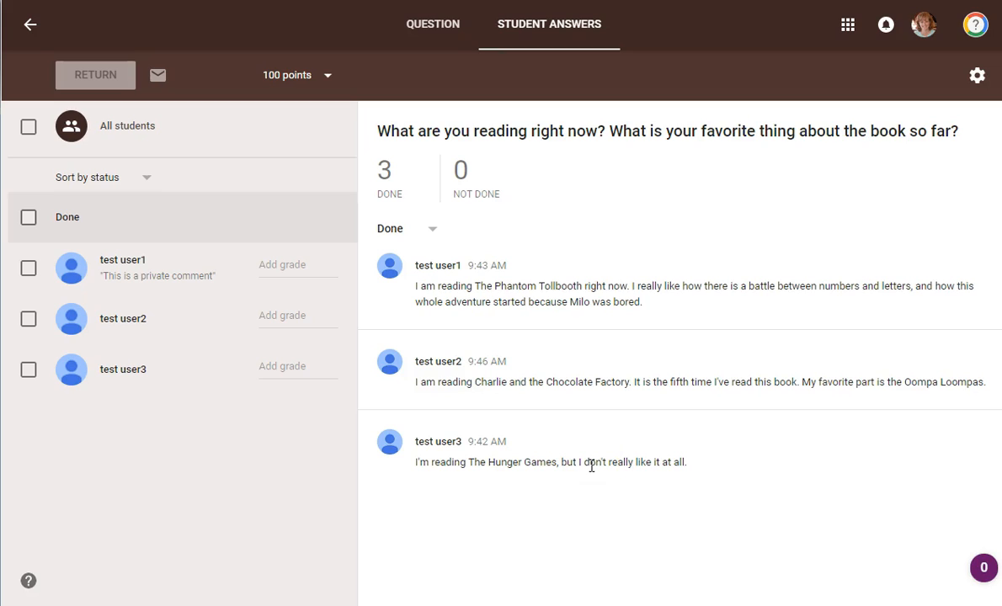
Set the reading question's total point value to 4.
{"action": "left_click", "coordinate": [328, 75]}
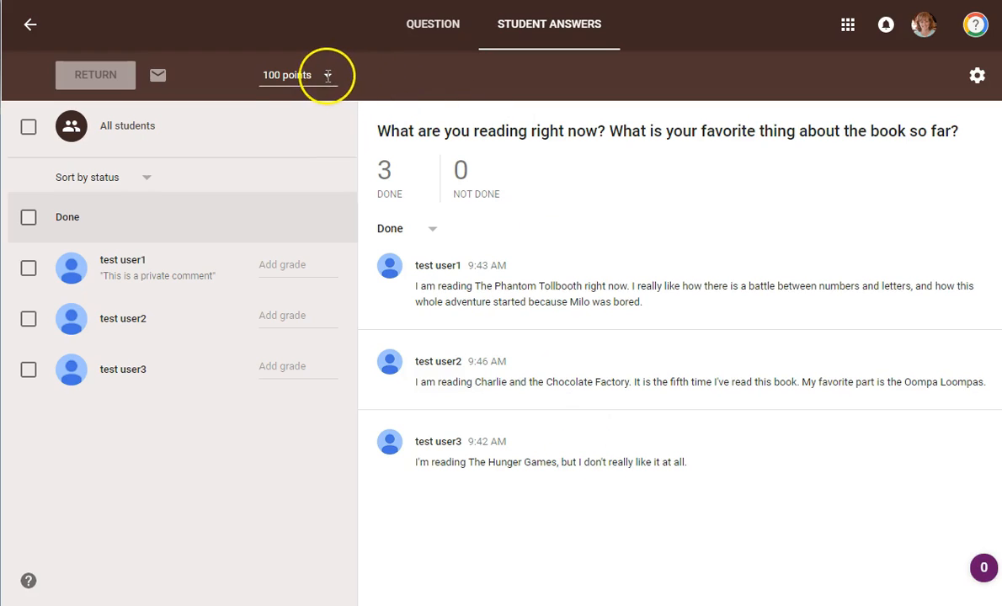
{"action": "left_click", "coordinate": [291, 75]}
{"action": "type", "text": "4"}
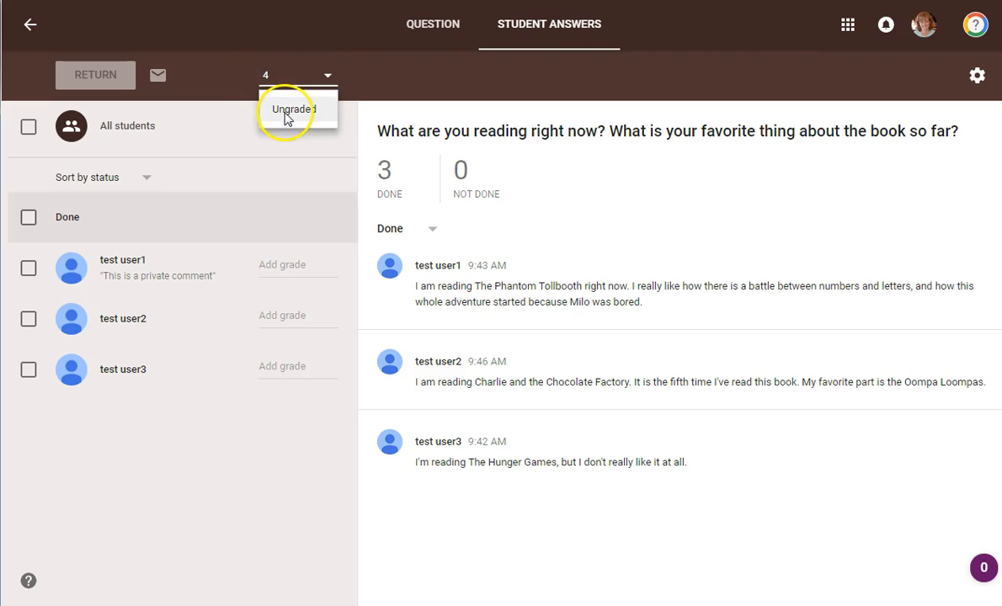
{"action": "left_click", "coordinate": [274, 164]}
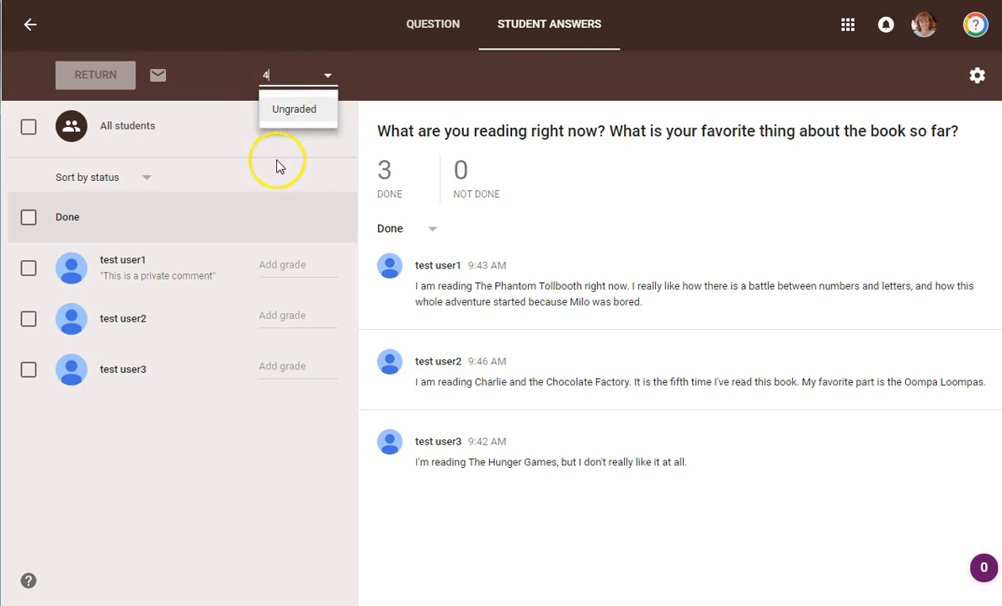
{"action": "left_click", "coordinate": [608, 345]}
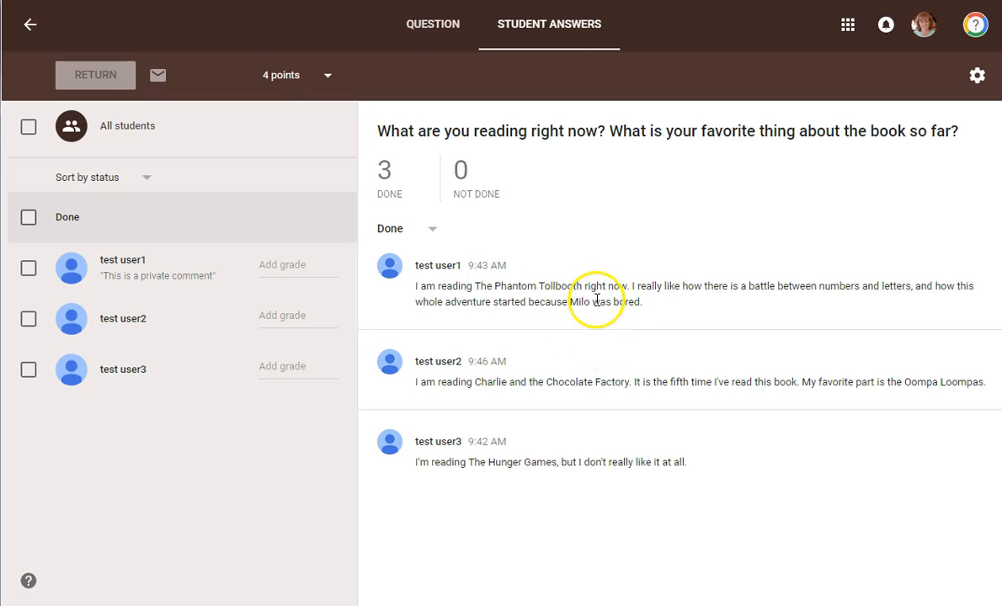
Open test user1's answer with its private comments and give it a grade of 3 out of 4.
{"action": "left_click", "coordinate": [124, 269]}
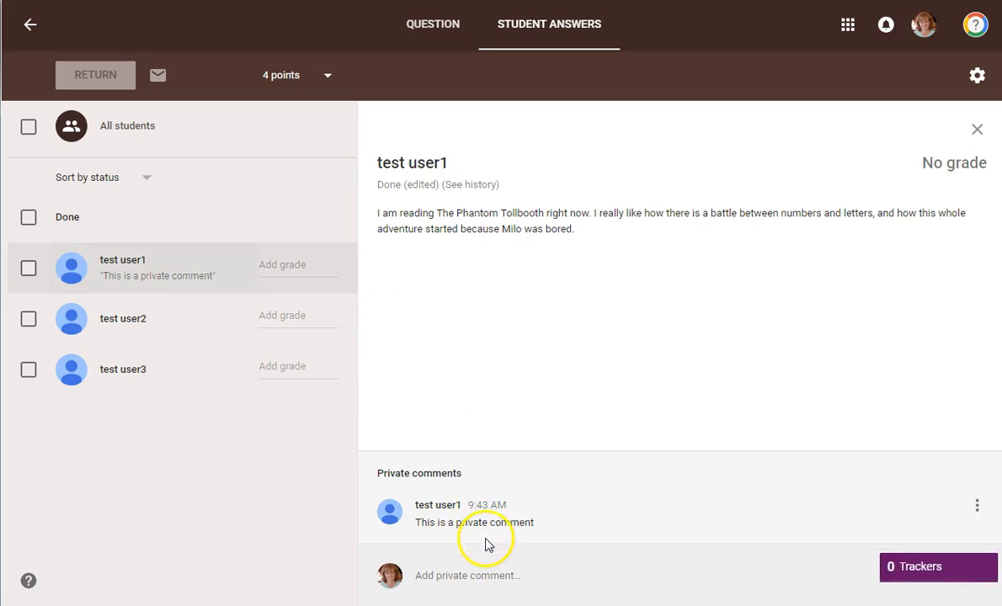
{"action": "left_click", "coordinate": [483, 576]}
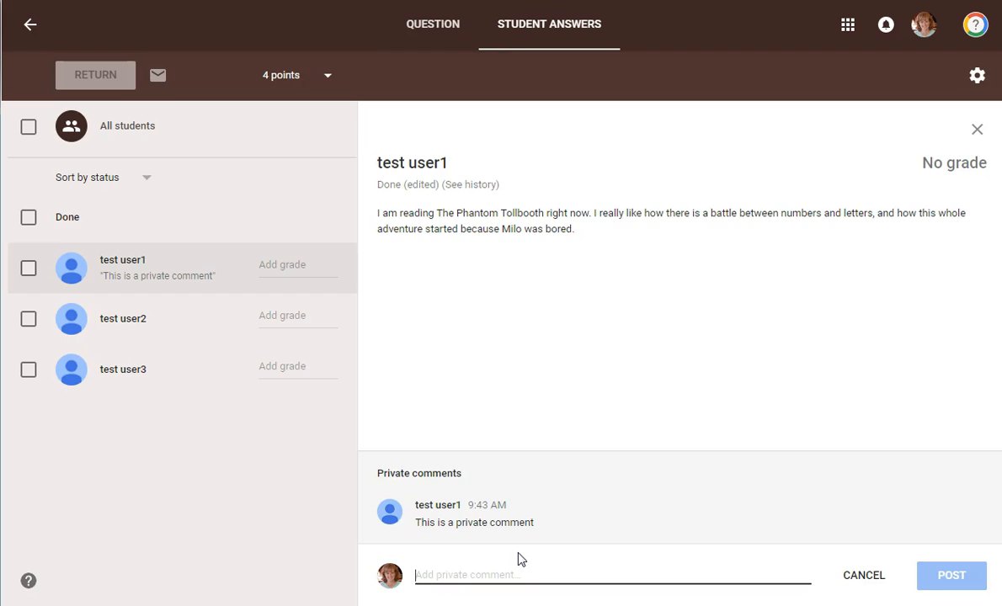
{"action": "left_click", "coordinate": [296, 265]}
{"action": "type", "text": "3"}
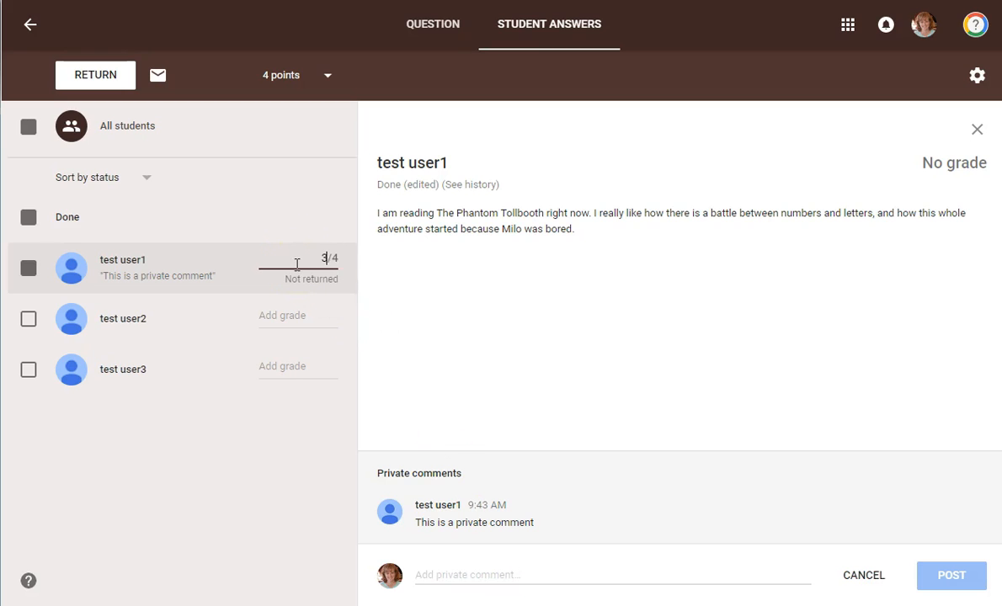
Open test user2's answer and give it a grade of 2 out of 4.
{"action": "left_click", "coordinate": [130, 328]}
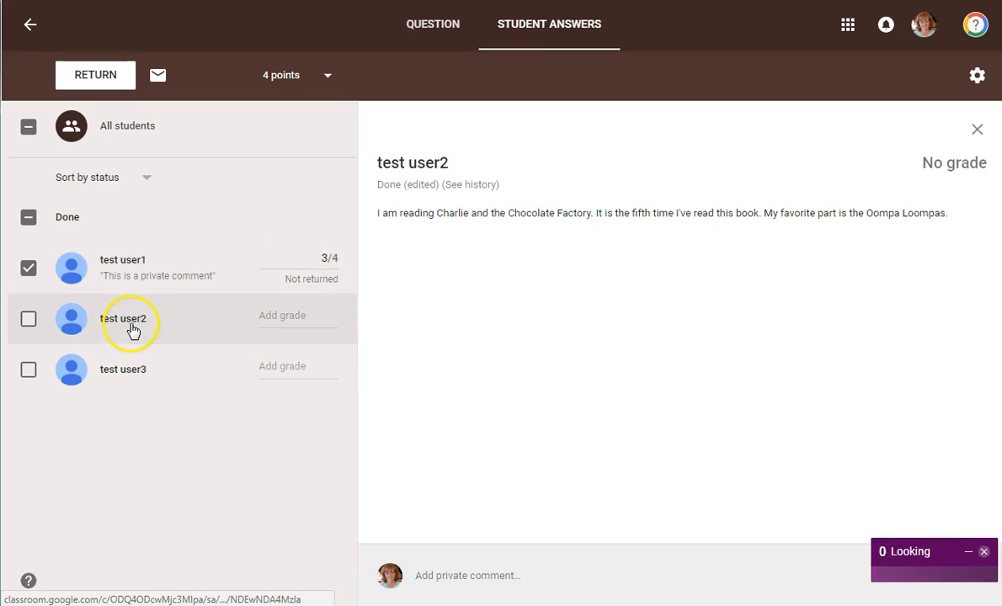
{"action": "left_click", "coordinate": [308, 317]}
{"action": "type", "text": "2/4"}
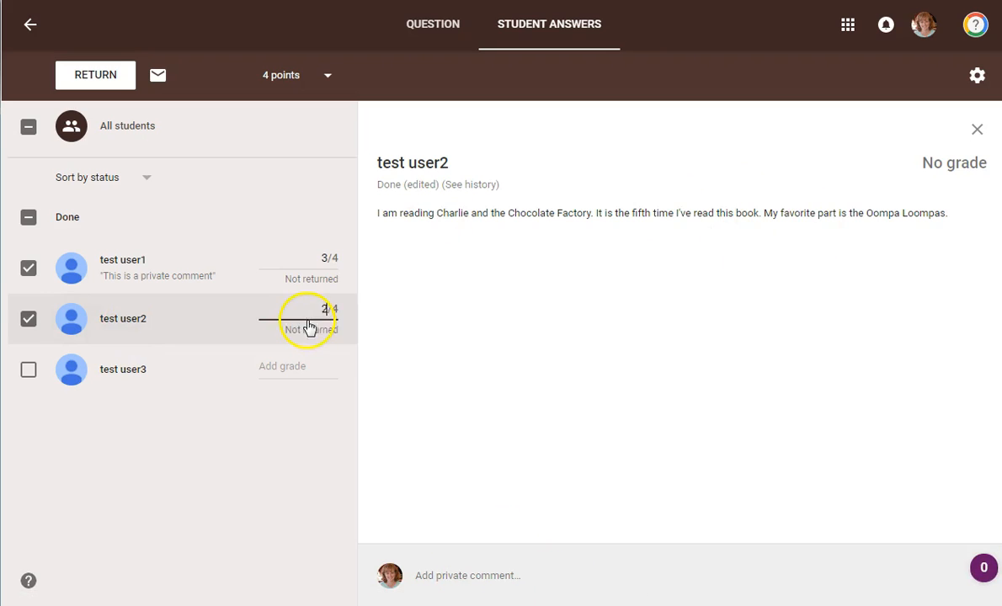
Open test user3's answer, give it a grade of 1 out of 4 and open the private comment field for writing.
{"action": "left_click", "coordinate": [134, 386]}
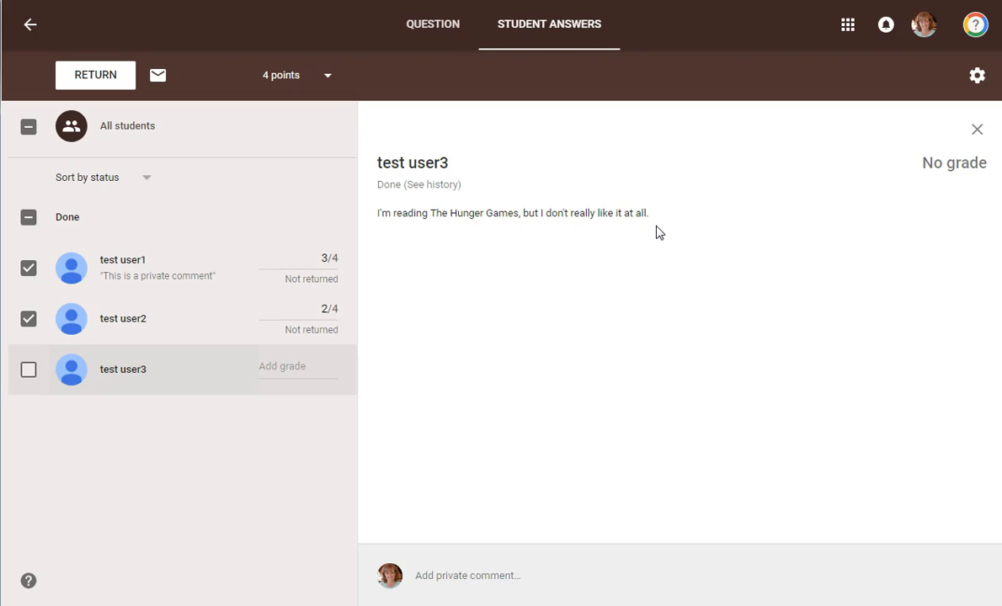
{"action": "left_click", "coordinate": [577, 261]}
{"action": "left_click", "coordinate": [354, 368]}
{"action": "type", "text": "1"}
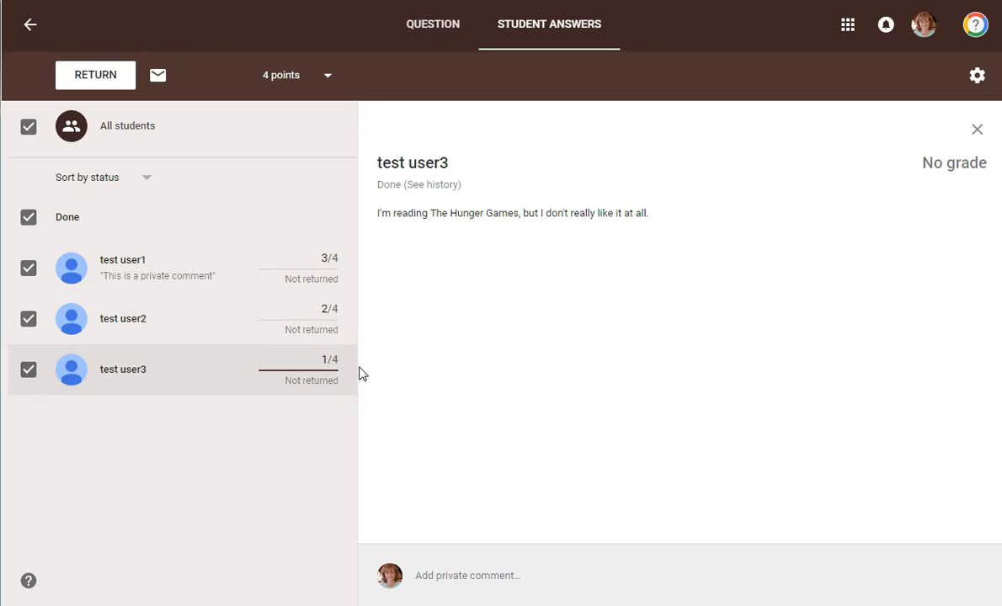
{"action": "left_click", "coordinate": [433, 211]}
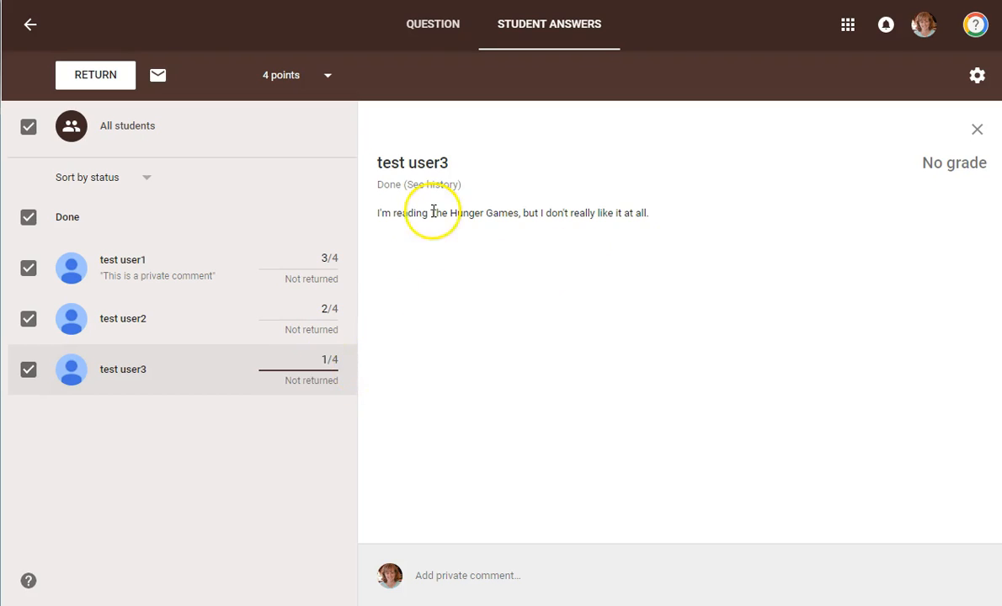
{"action": "left_click", "coordinate": [421, 578]}
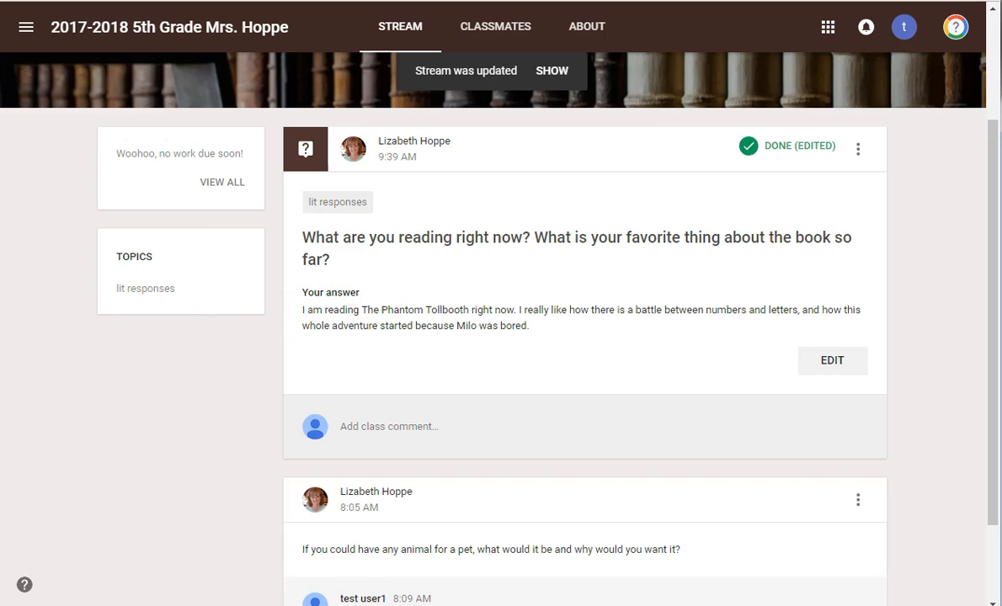
Refresh the student's class stream and open the reading question to check whether the grade is shown.
{"action": "key", "text": "F5"}
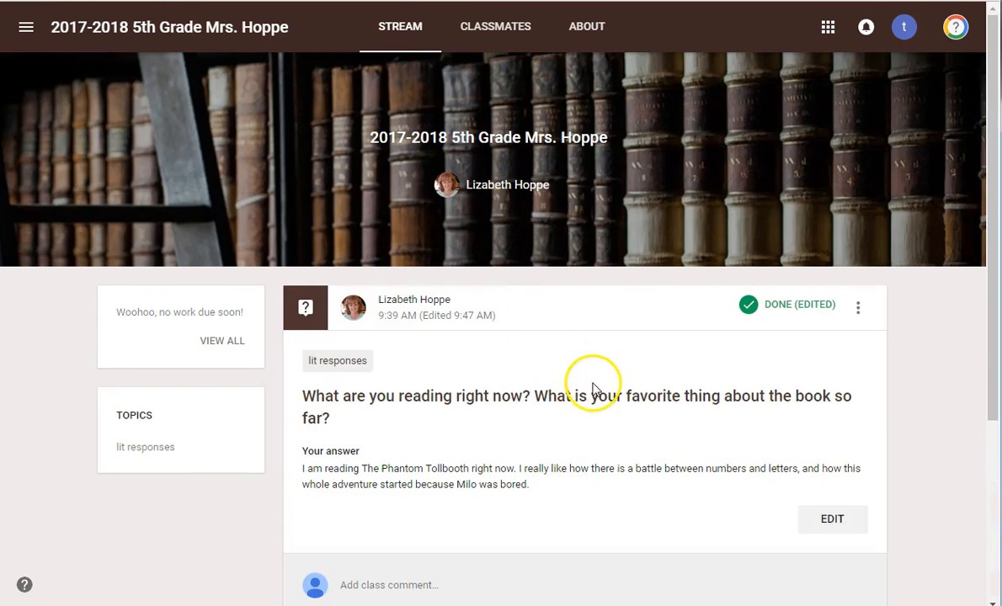
{"action": "left_click", "coordinate": [594, 407]}
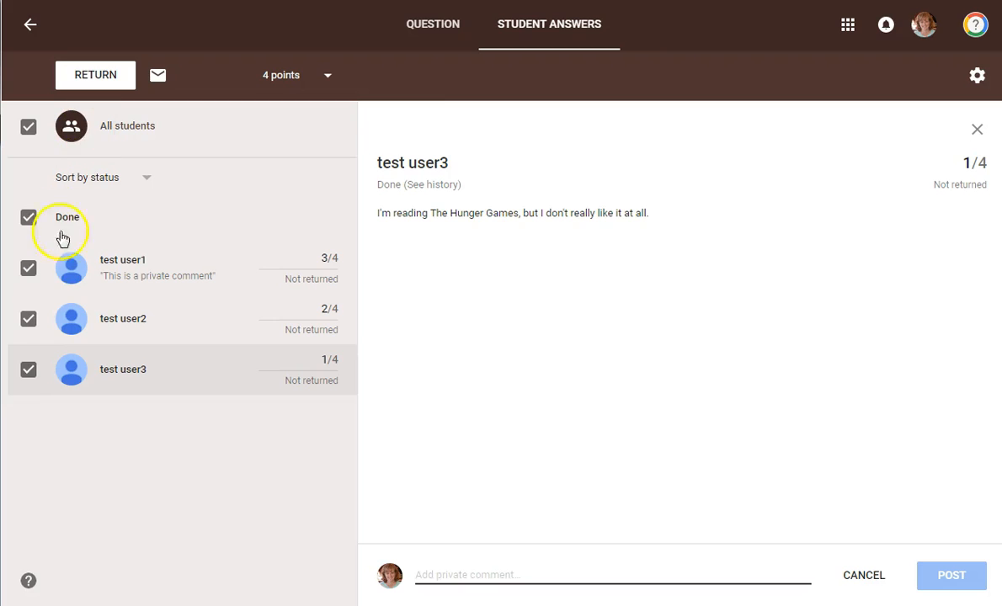
Deselect and reselect test user3 in the teacher's student list, and return the graded work to all three students without a private comment.
{"action": "left_click", "coordinate": [30, 379]}
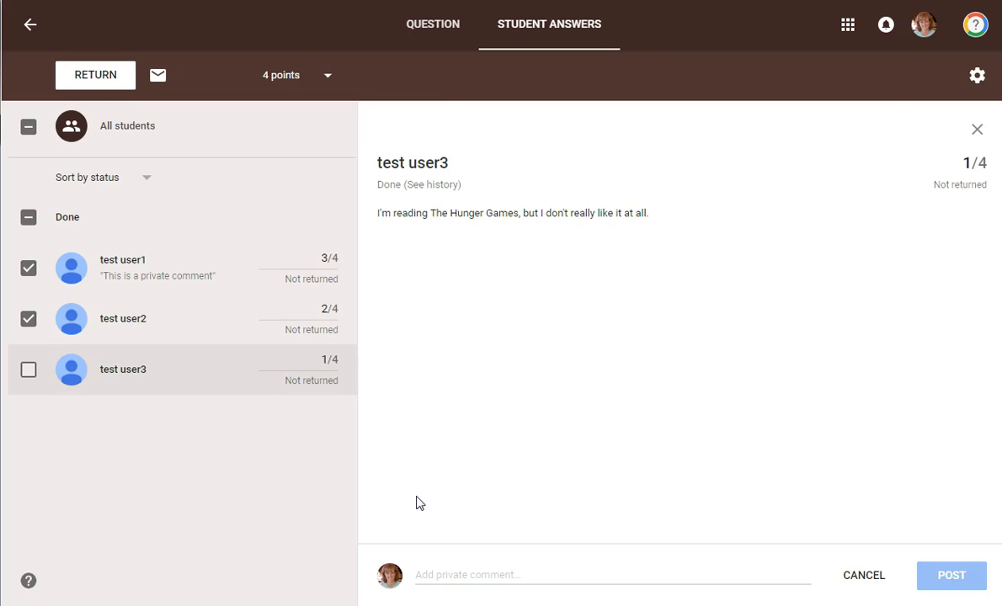
{"action": "left_click", "coordinate": [28, 369]}
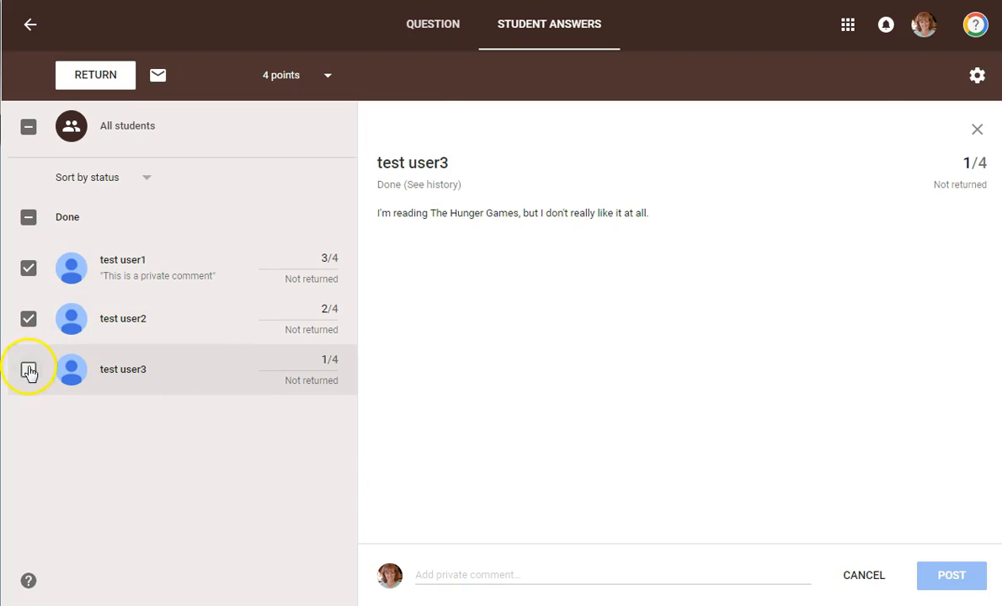
{"action": "left_click", "coordinate": [75, 76]}
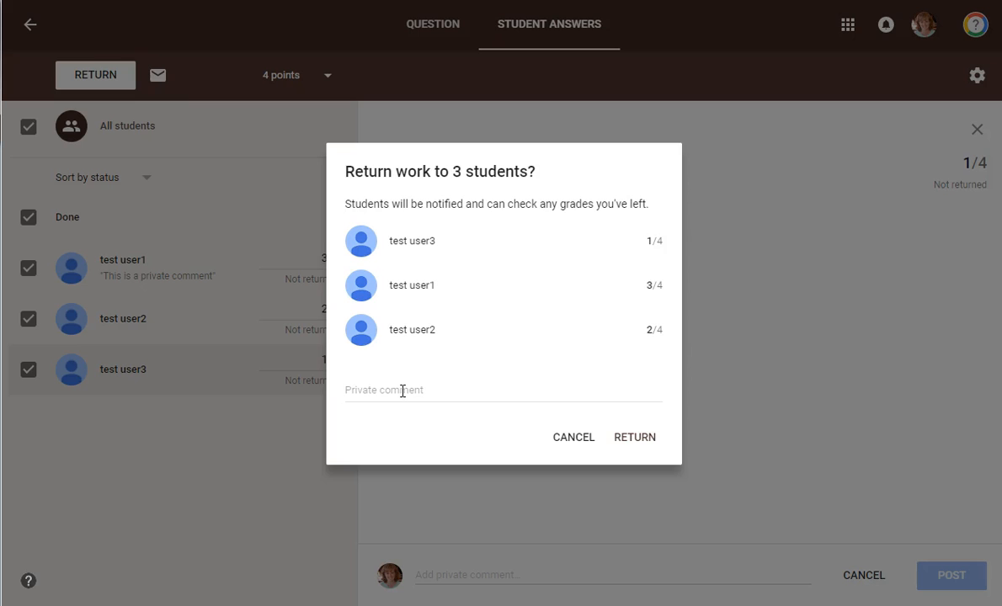
{"action": "left_click", "coordinate": [631, 442]}
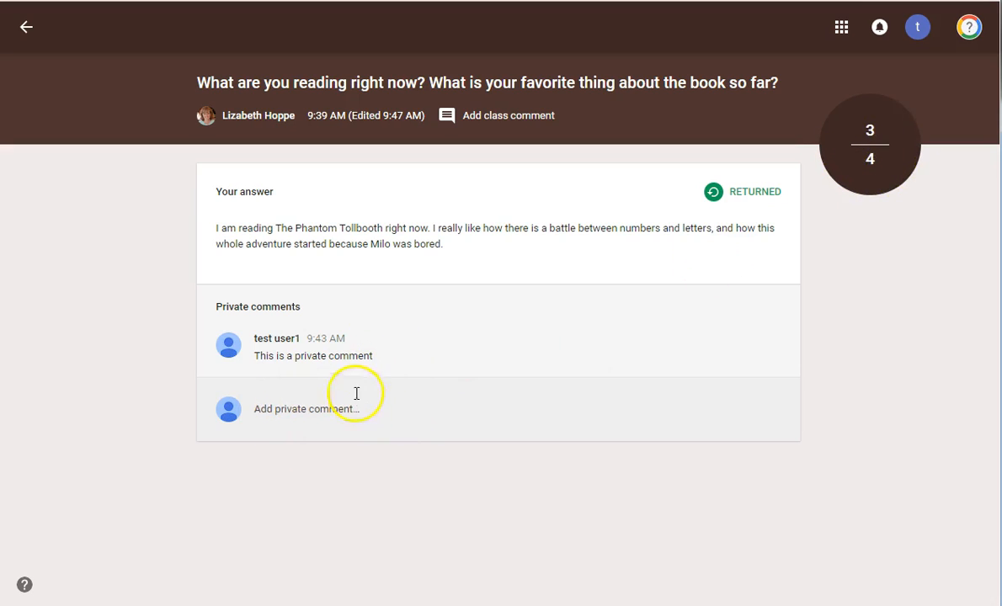
Go back to the student's class stream, switch to the mirrored iPad and open the returned reading question to view its grade.
{"action": "left_click", "coordinate": [24, 29]}
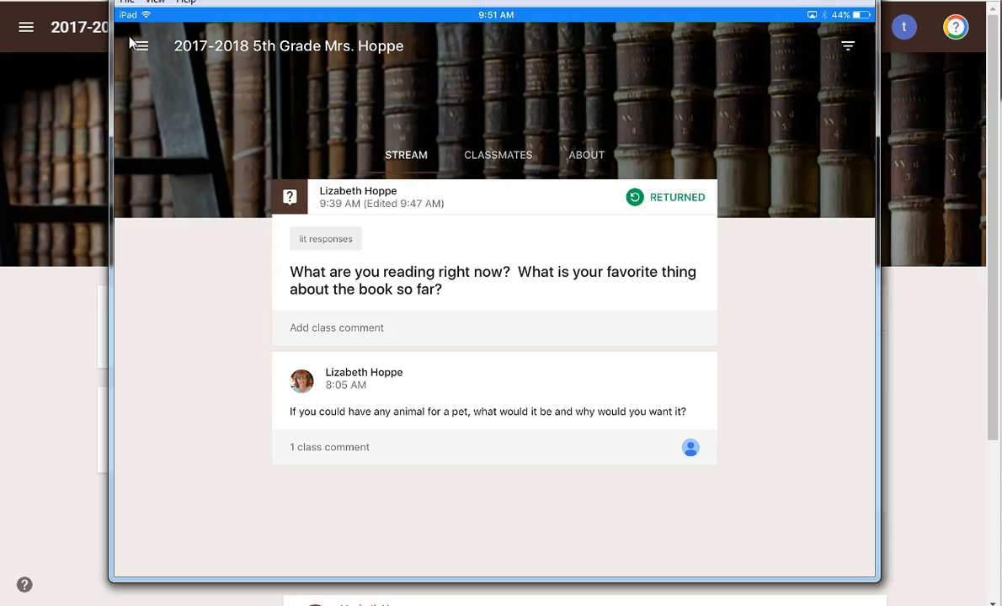
{"action": "left_click", "coordinate": [412, 280]}
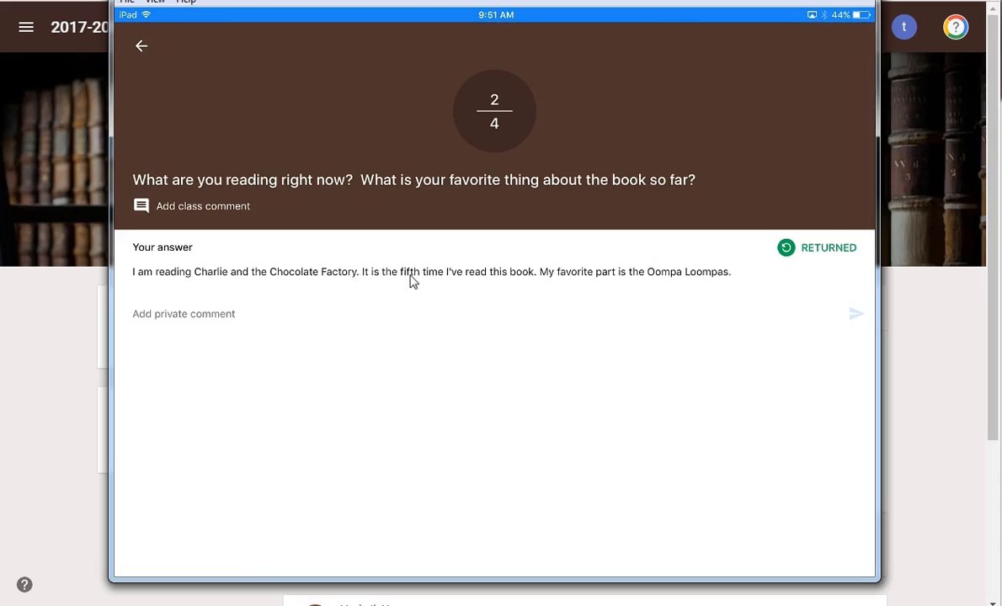